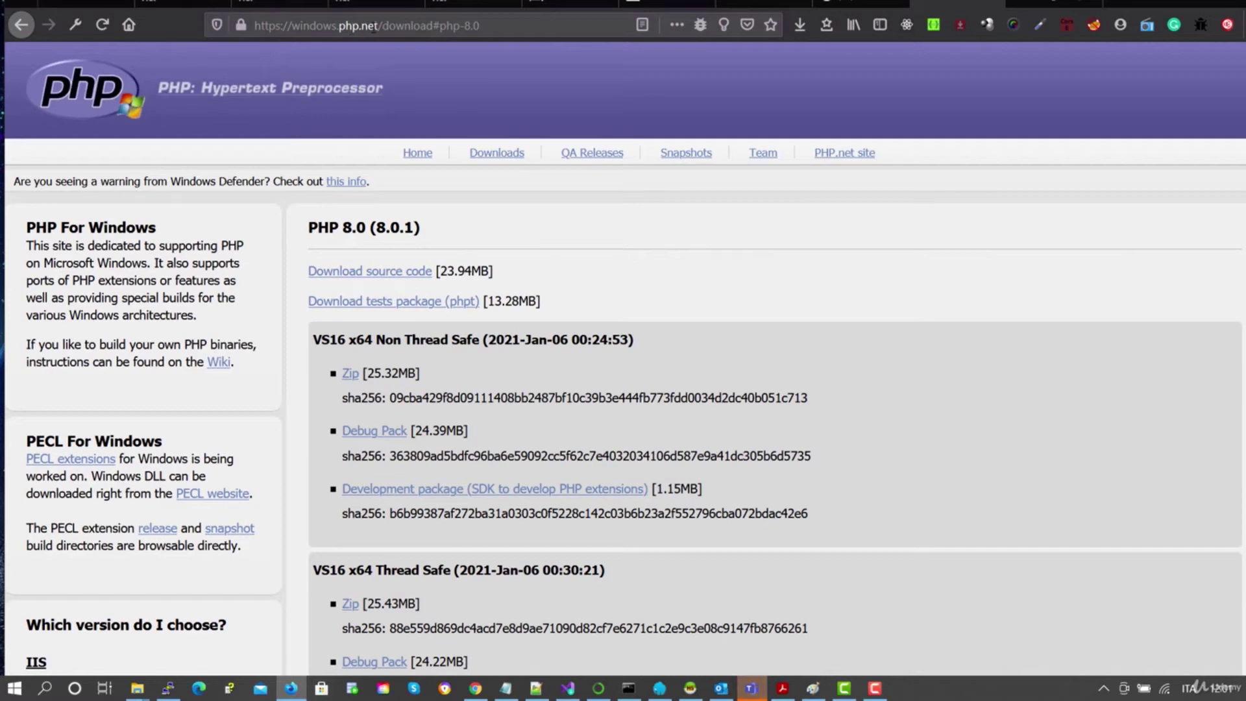
Reload the PHP for Windows downloads page without the #php-8.0 anchor and download the PHP 8.0.1 VS16 x64 Non Thread Safe zip
left_click_drag(434, 27, 540, 29)
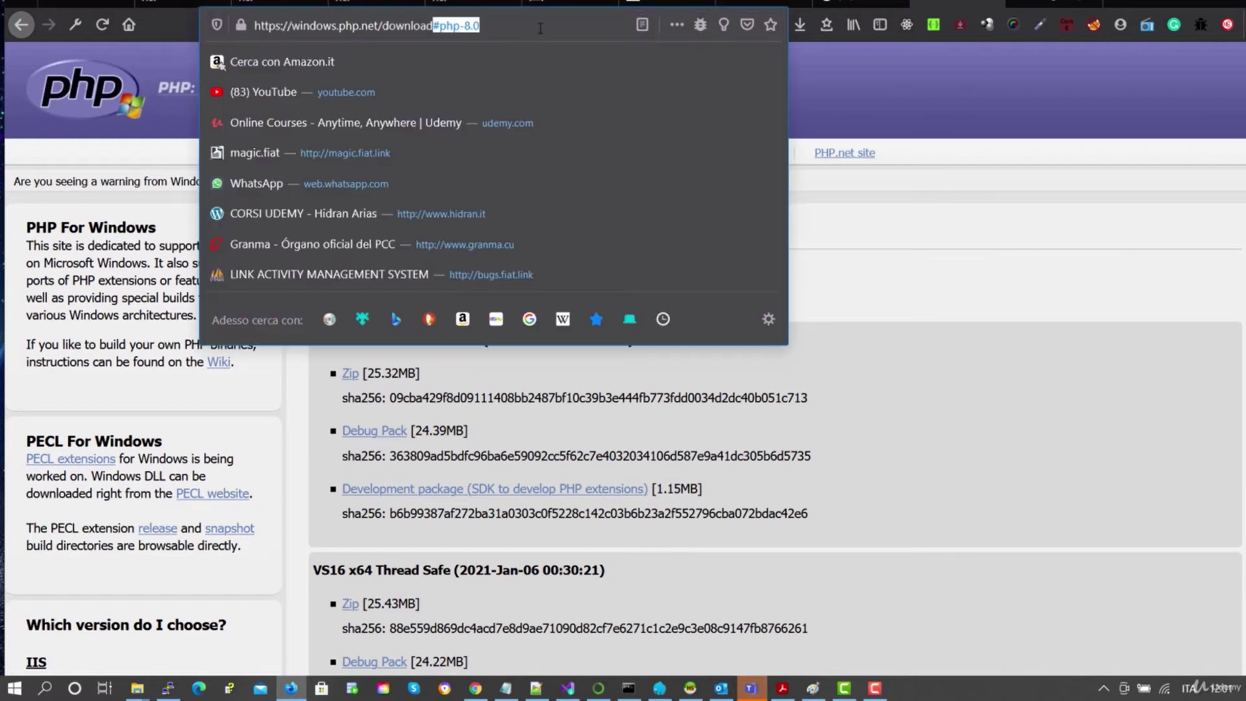
key("BackSpace")
key("Return")
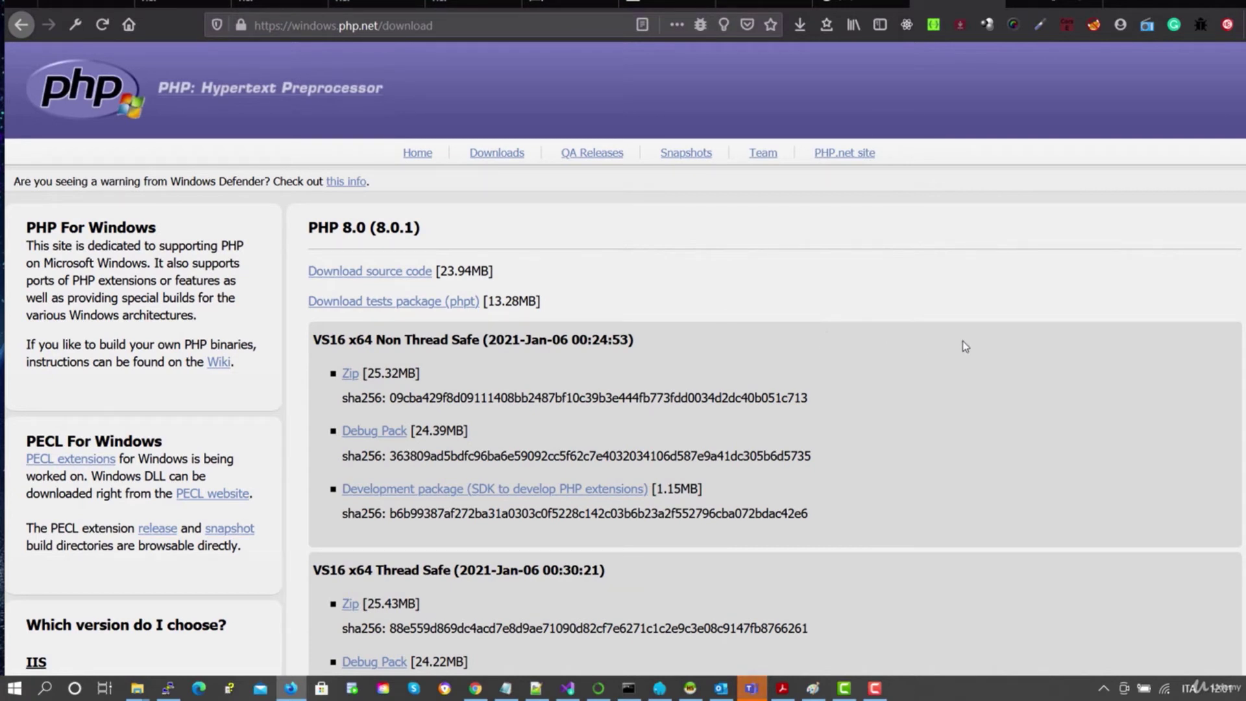
scroll(963, 341, "down", 3)
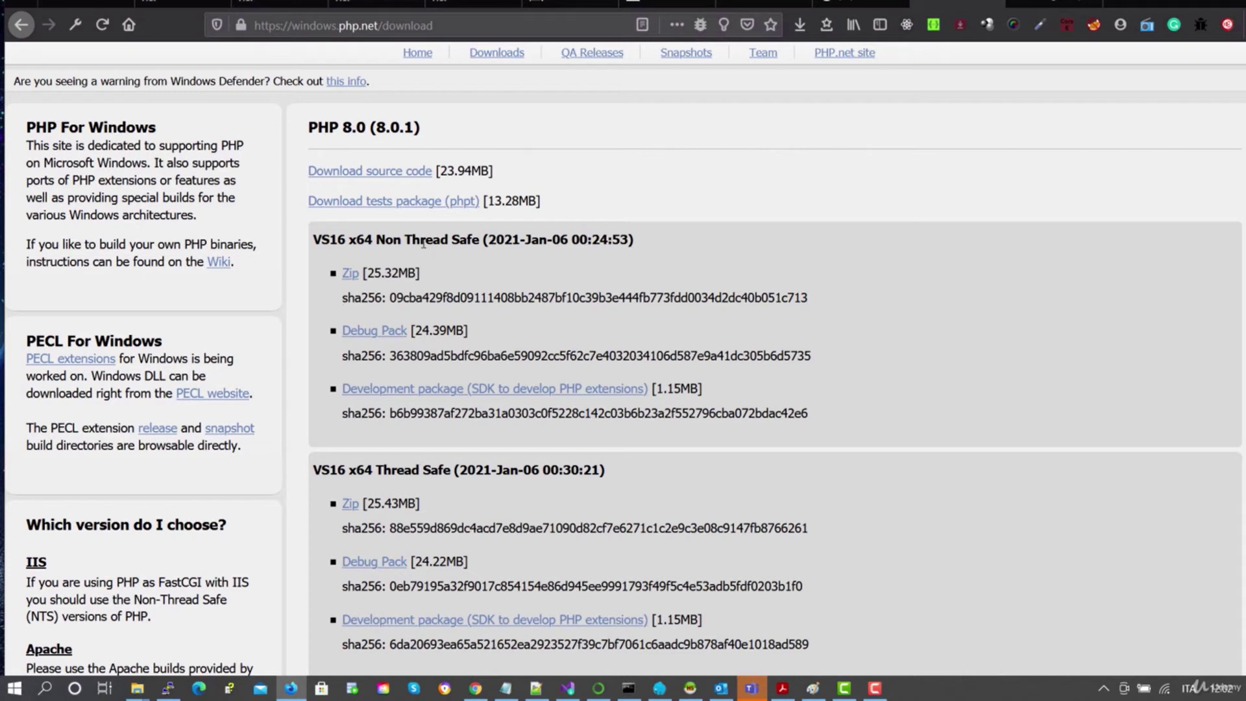
left_click(351, 277)
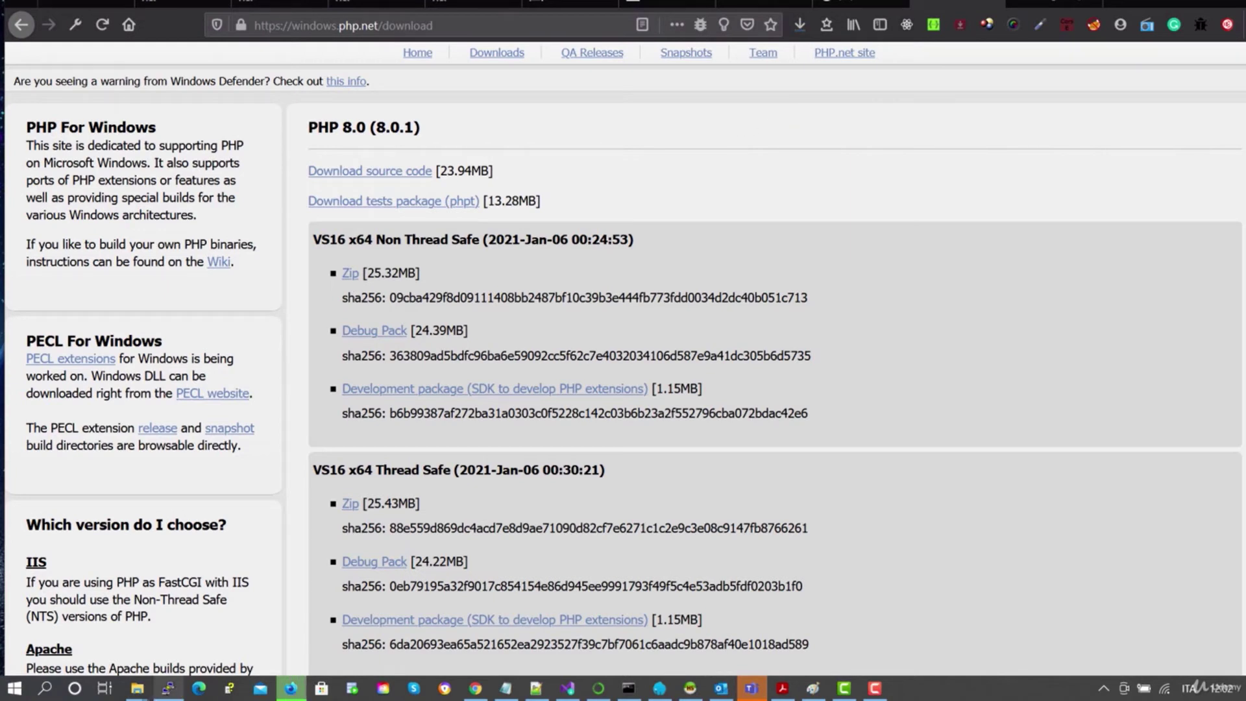
Switch to the File Explorer window showing vtigercrm7.3.0 and open the laragonfull2\bin\php folder on drive D
mouse_move(146, 692)
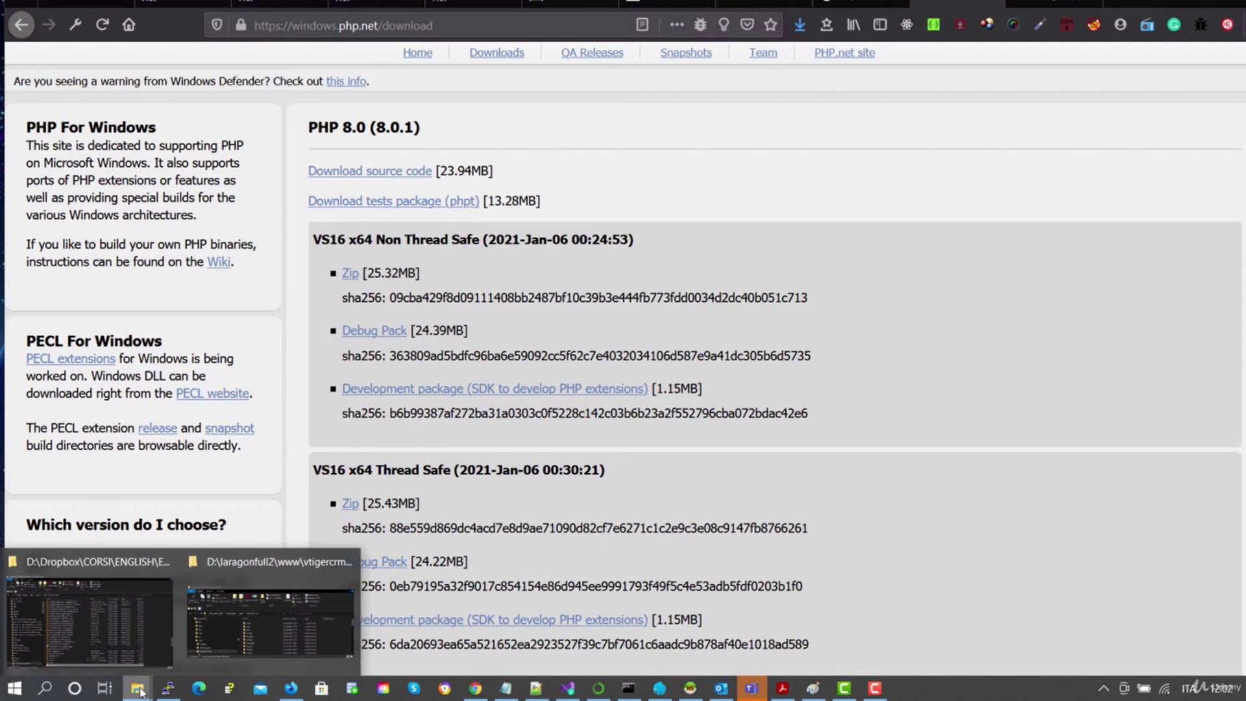
left_click(202, 640)
key("super+Up")
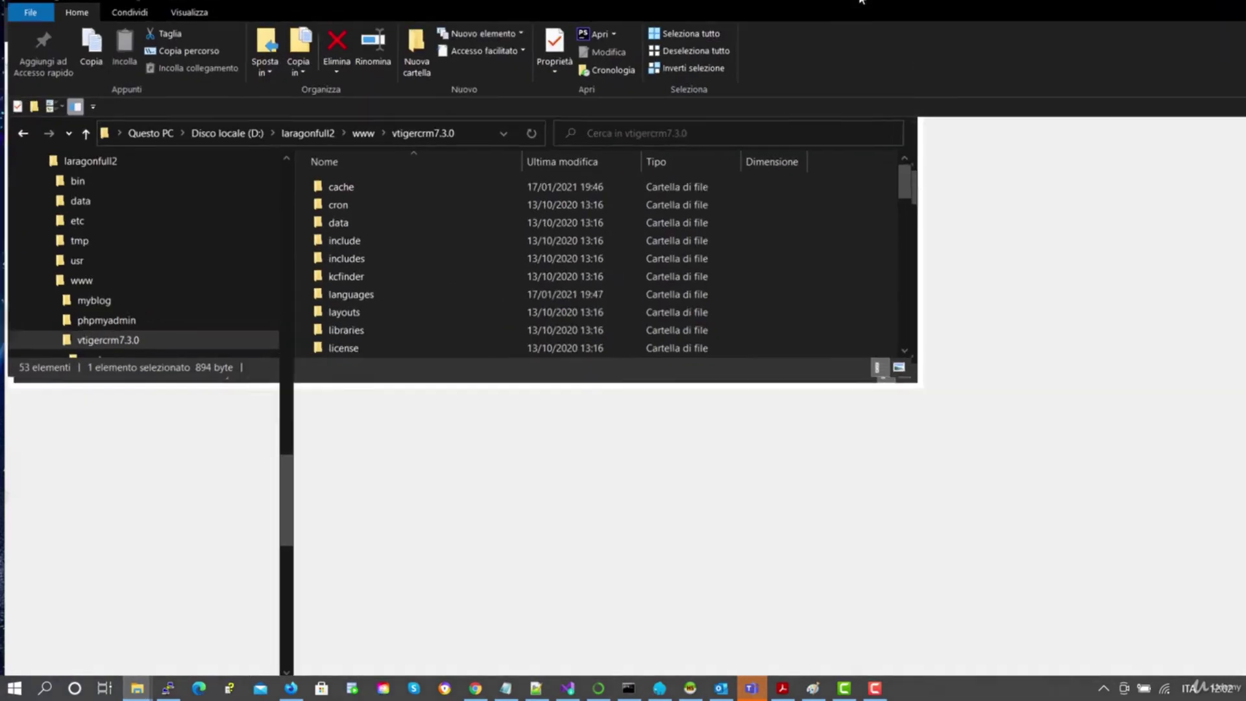
left_click(302, 131)
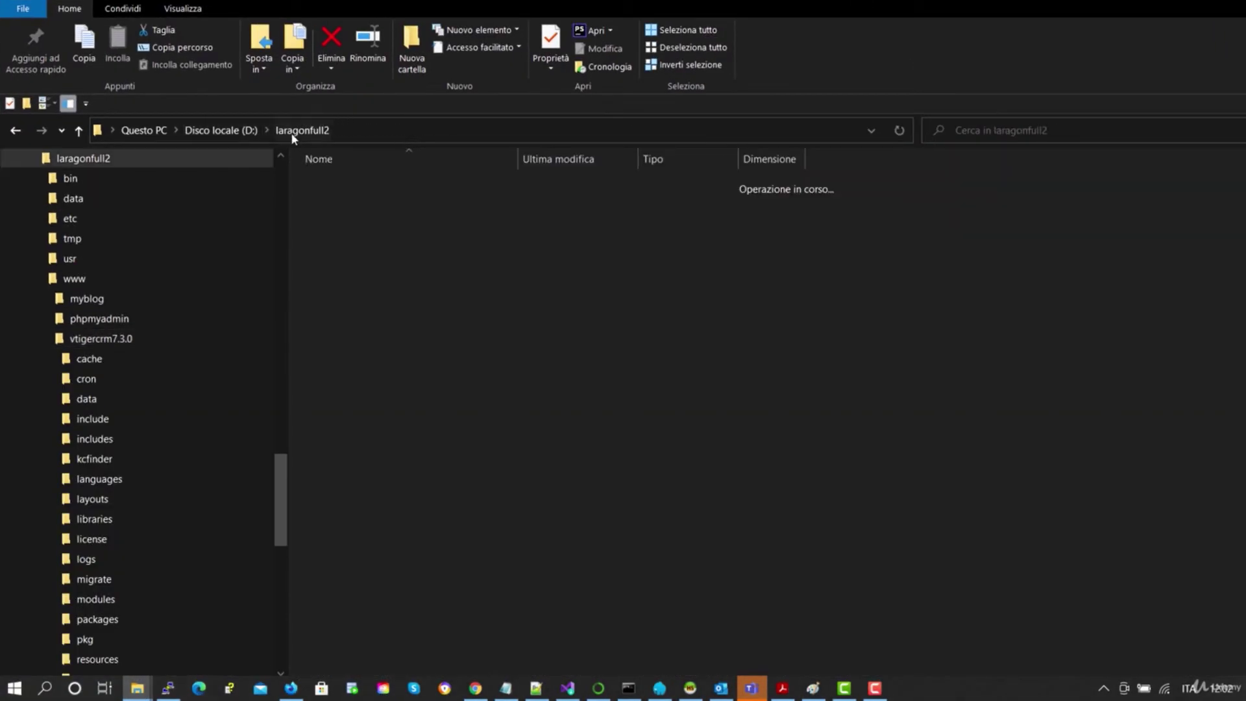
double_click(328, 183)
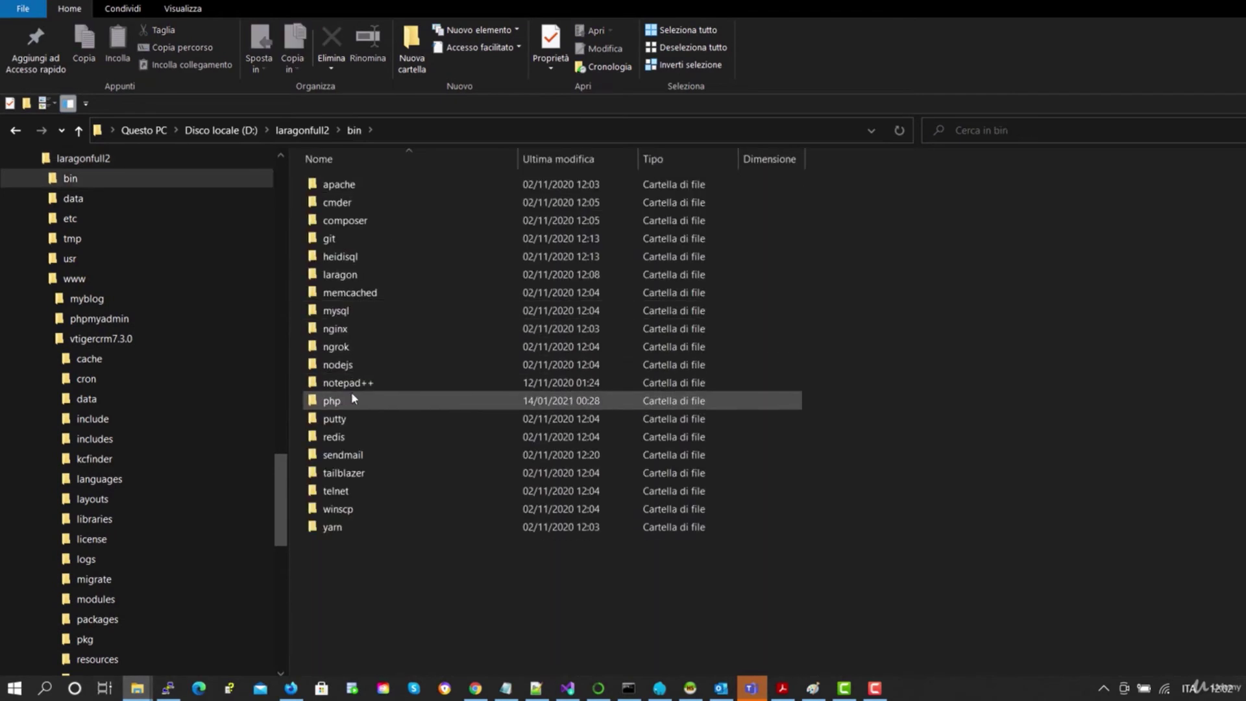
left_click(338, 403)
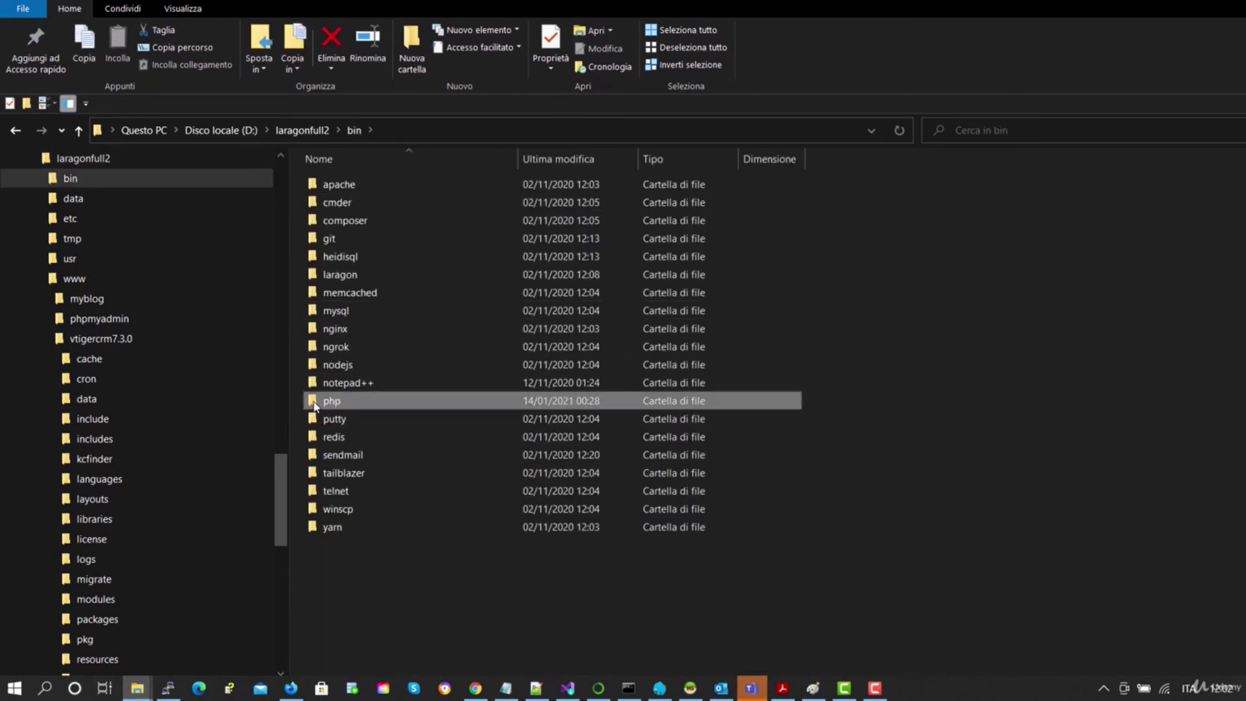
double_click(314, 402)
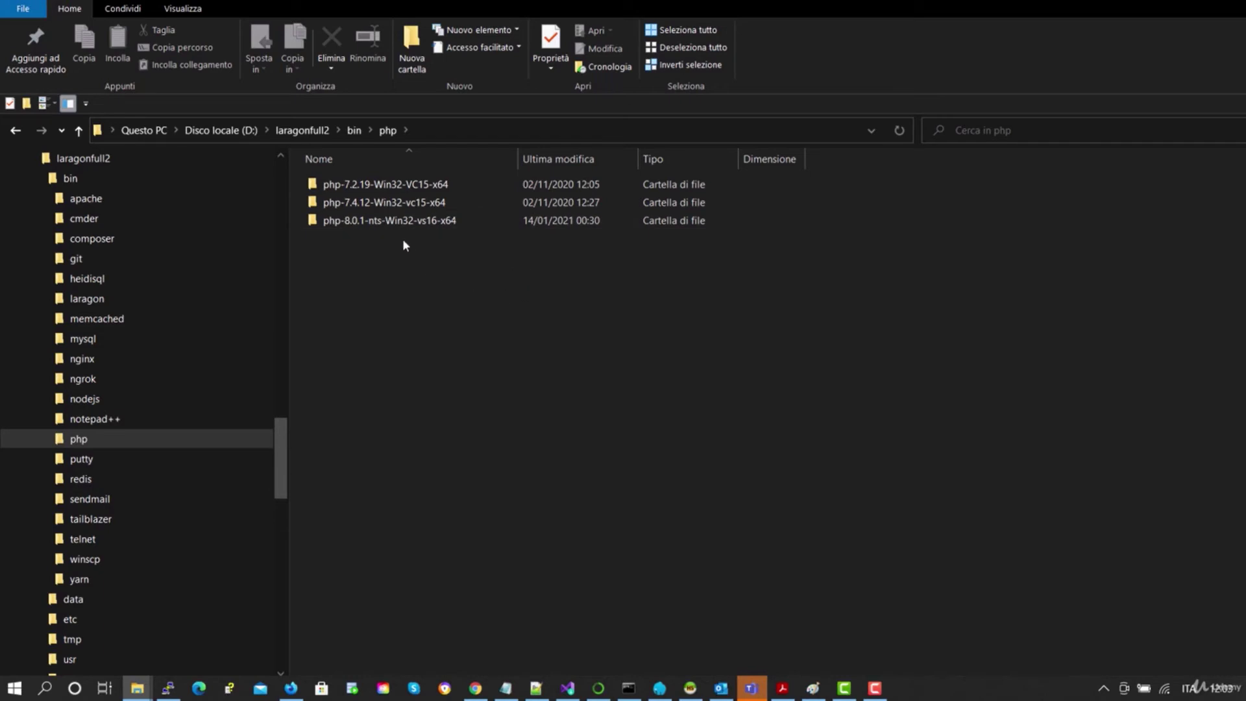
Open the php-8.0.1-nts-Win32-vs16-x64 folder and view the extension files in its ext subfolder
left_click(333, 221)
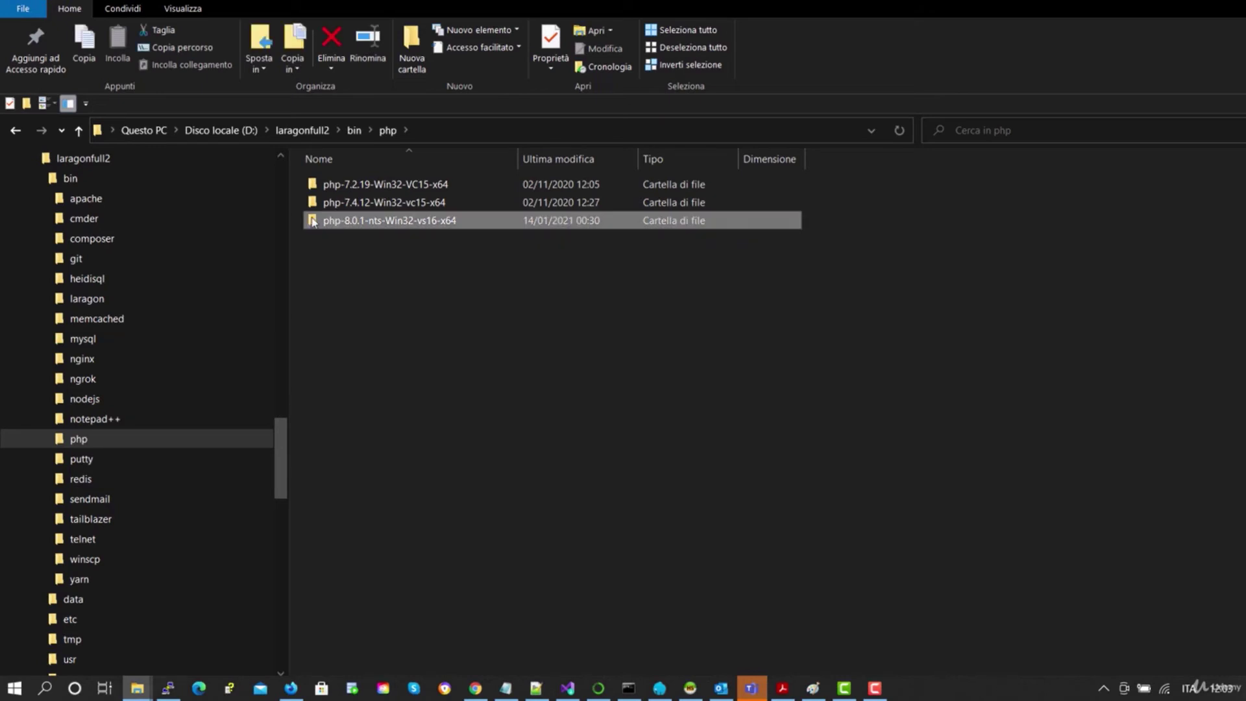
double_click(312, 220)
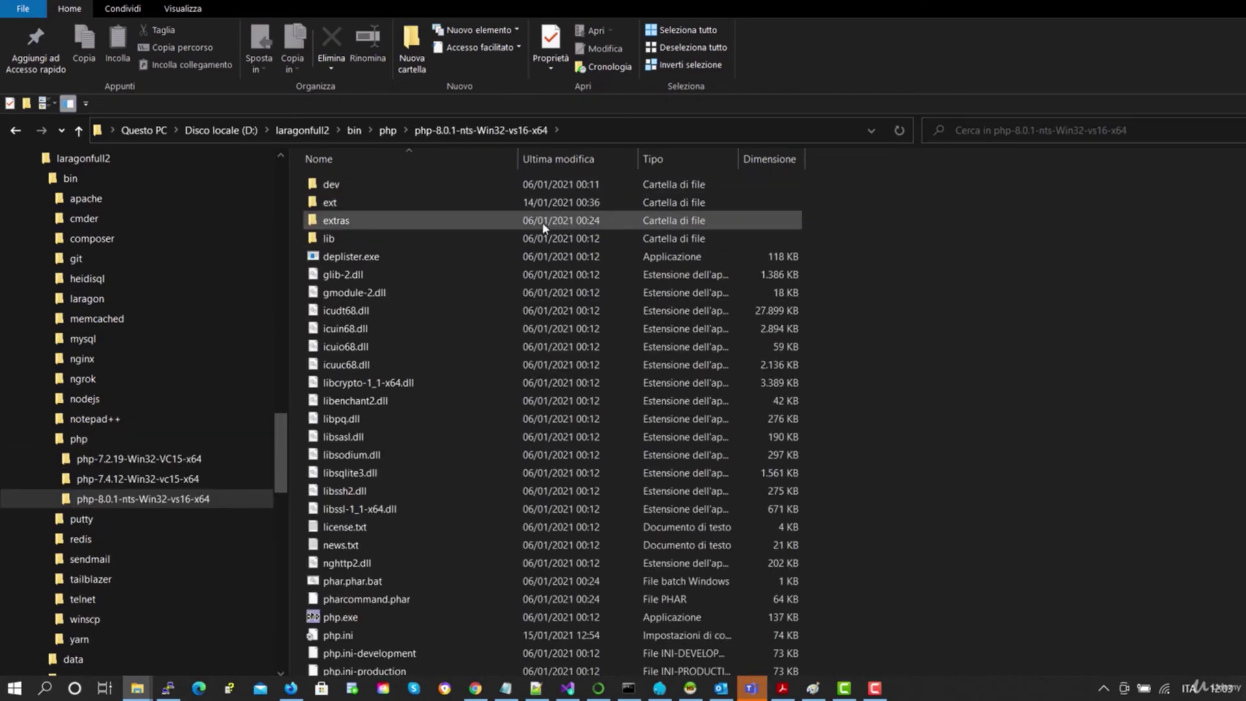
double_click(314, 203)
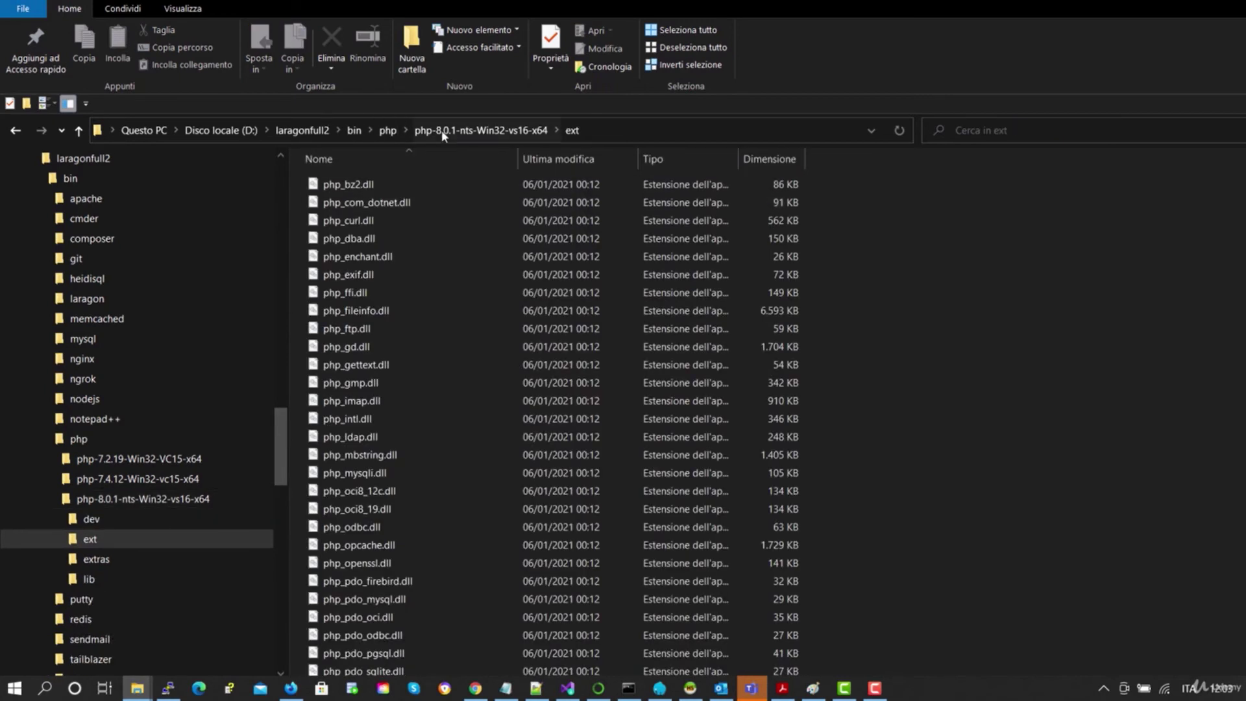
Open php.ini from the php-8.0.1-nts-Win32-vs16-x64 folder in Notepad++ and look through its opening lines
left_click(492, 131)
scroll(454, 396, "down", 3)
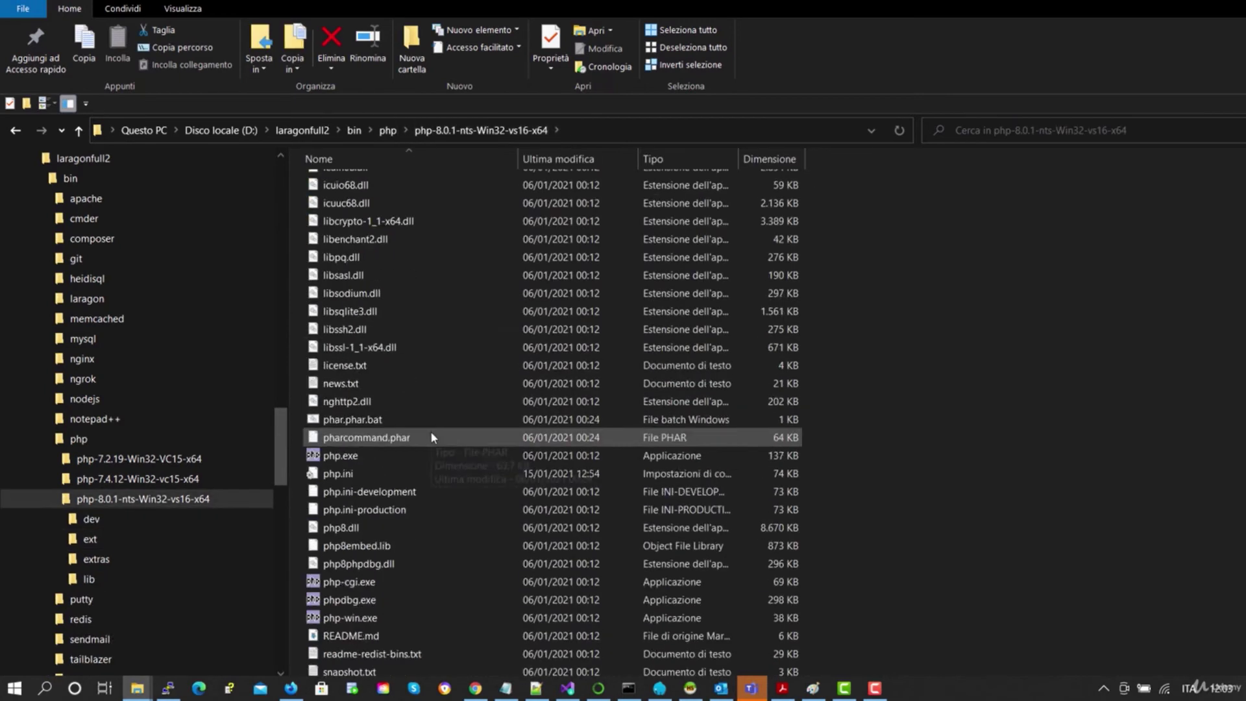
left_click(350, 473)
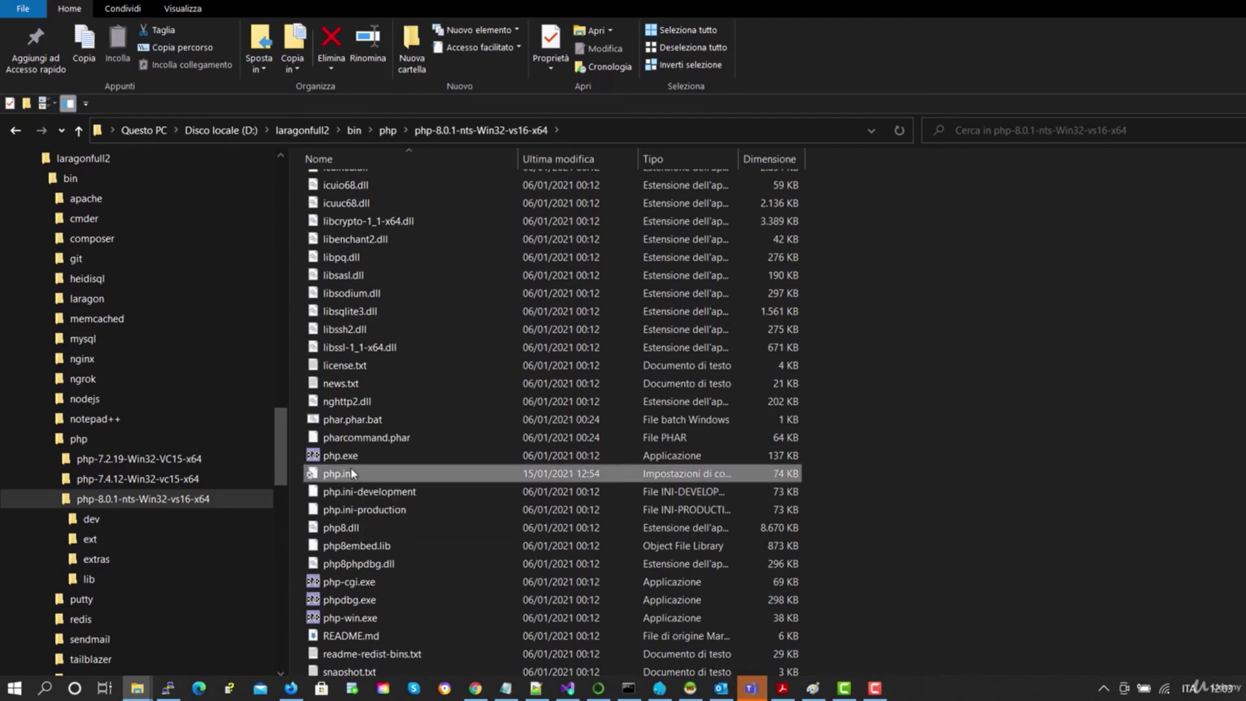
right_click(351, 473)
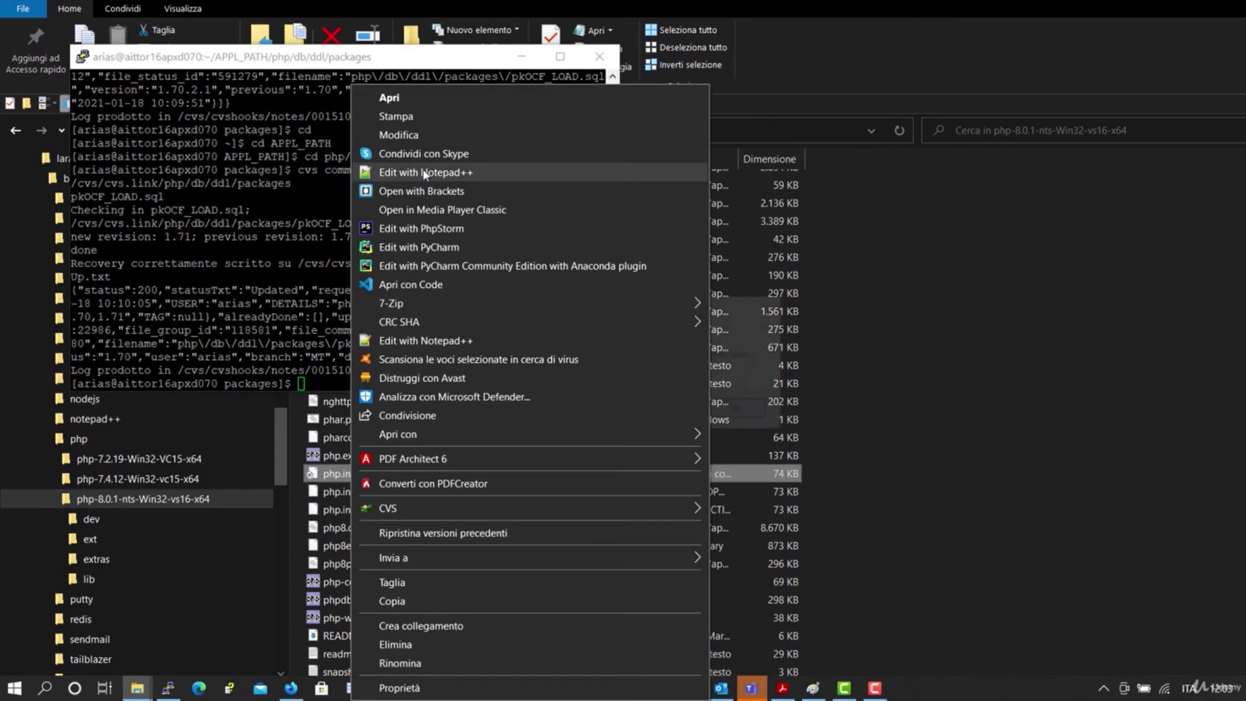
left_click(425, 173)
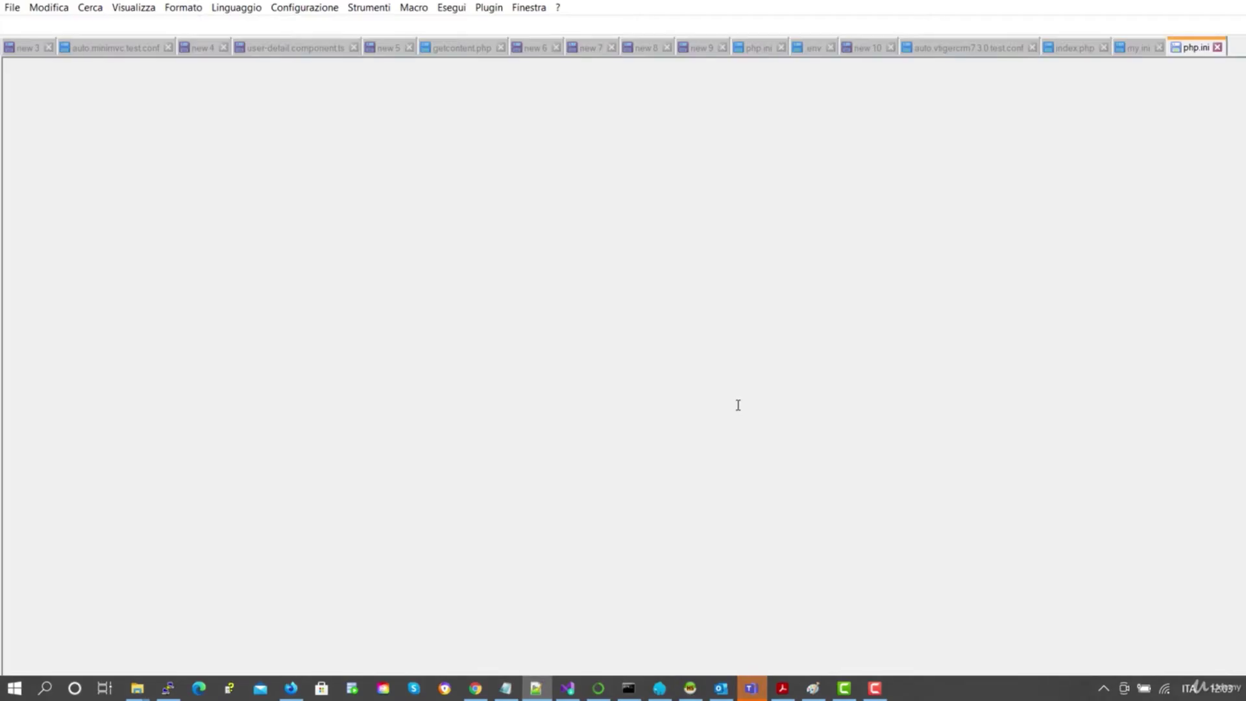
scroll(699, 361, "down", 3)
scroll(663, 358, "down", 2)
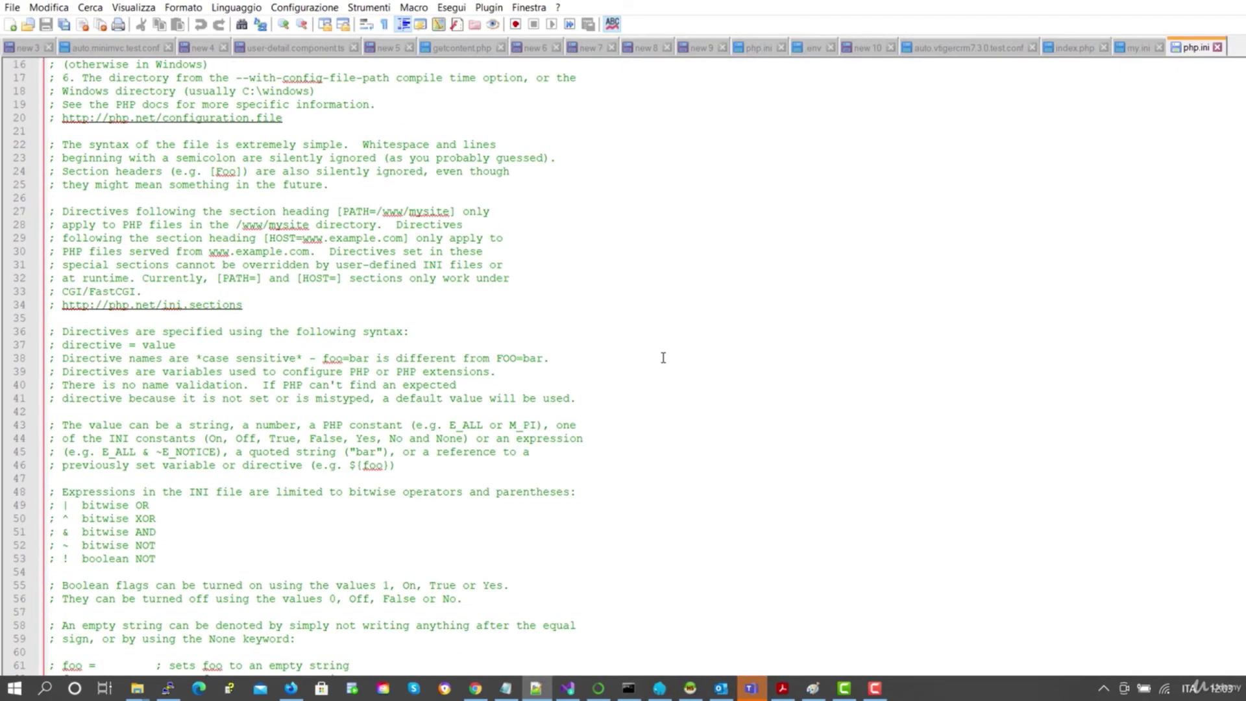
Clear the php.ini editor and the PuTTY terminal out of view and return to the bin\php folder in File Explorer
left_click(1238, 3)
left_click(735, 408)
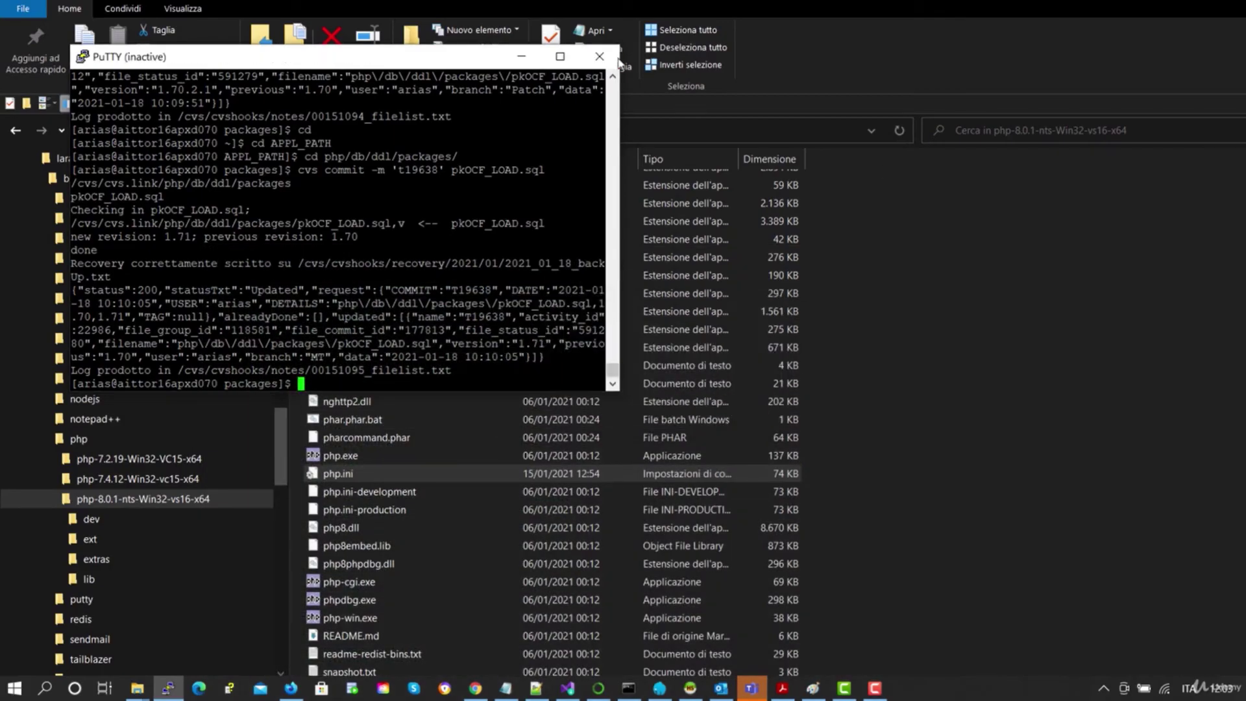
left_click(520, 56)
left_click(518, 51)
left_click(1013, 296)
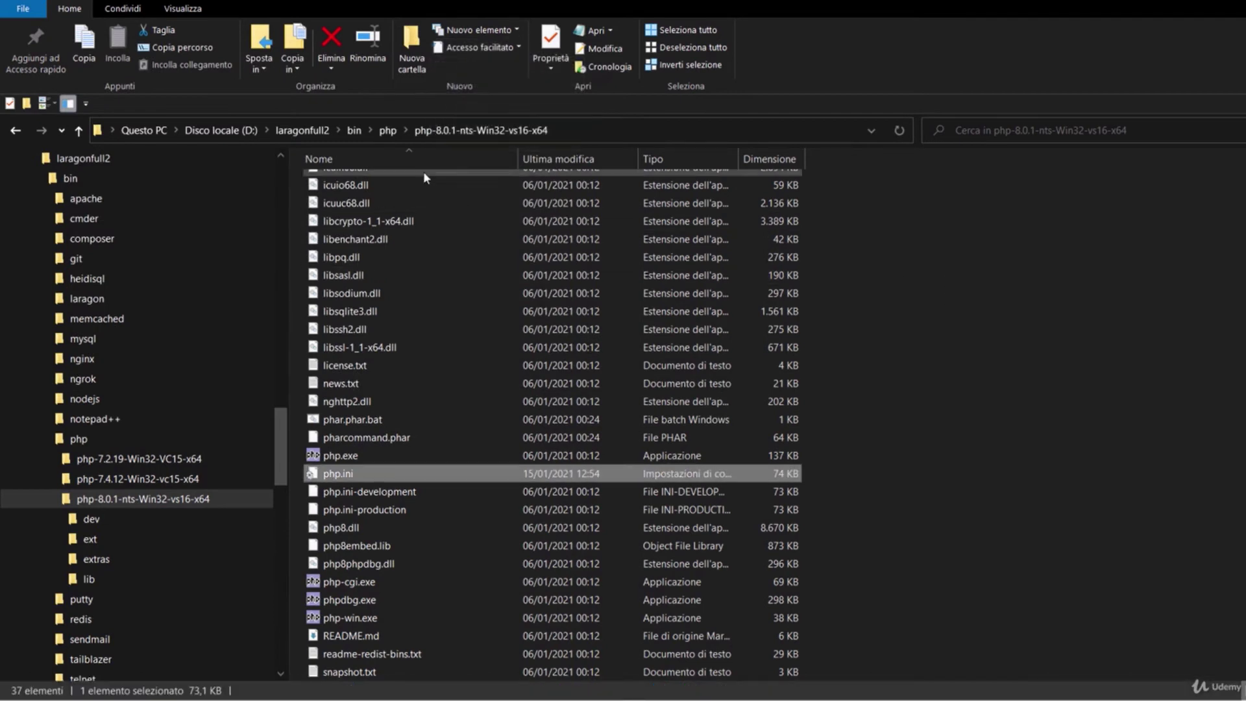
left_click(388, 131)
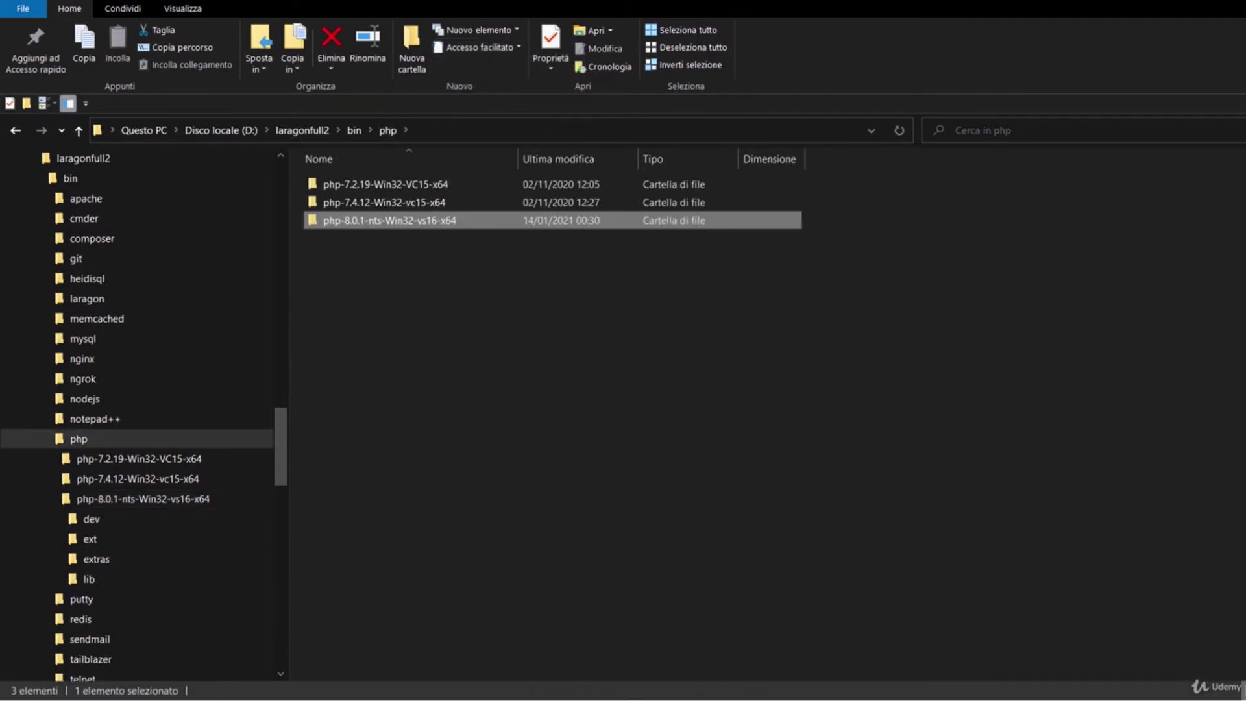
Bring up Laragon from the system tray and switch its PHP version to php-8.0.1-nts-Win32-vs16-x64
key("super")
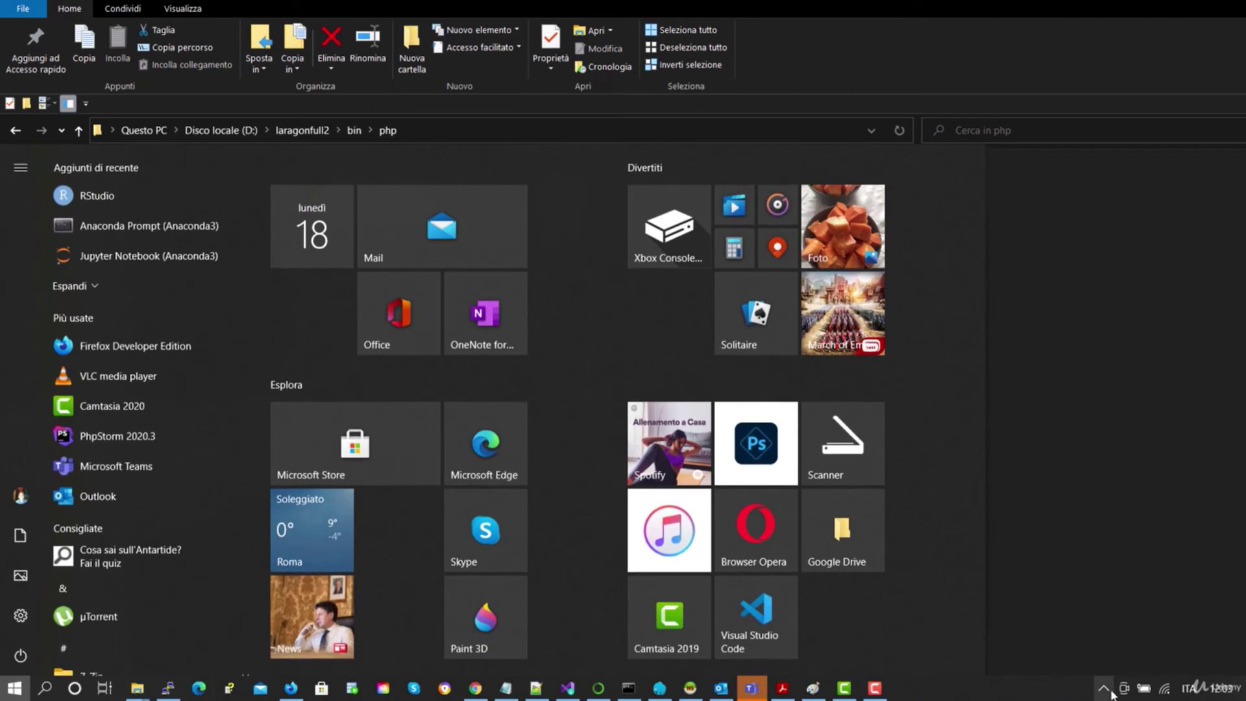
left_click(1103, 688)
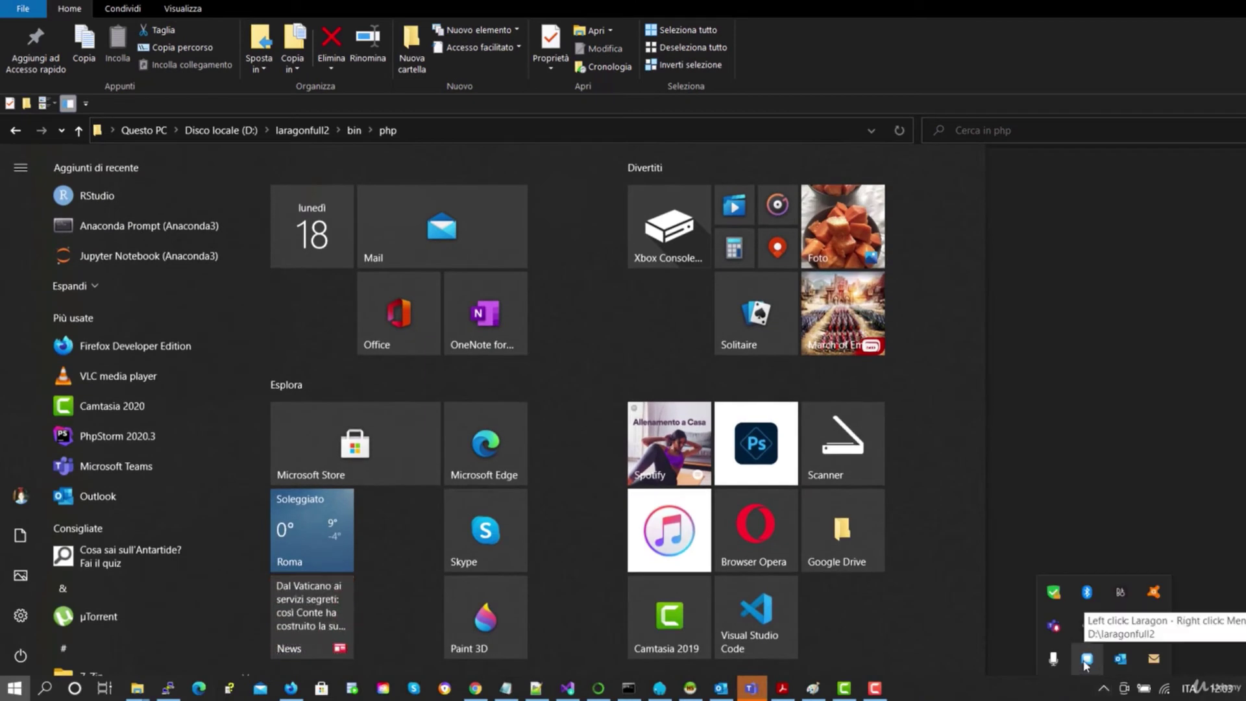
left_click(1087, 658)
right_click(1088, 661)
mouse_move(1103, 527)
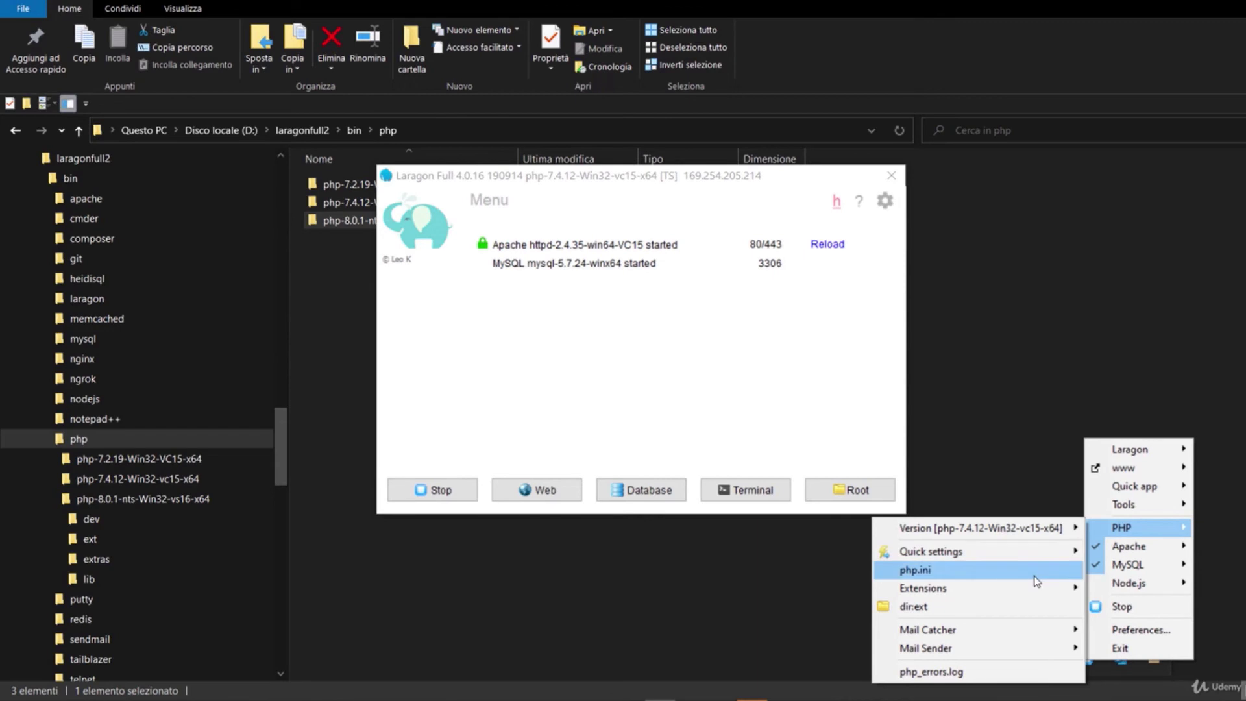
mouse_move(1040, 536)
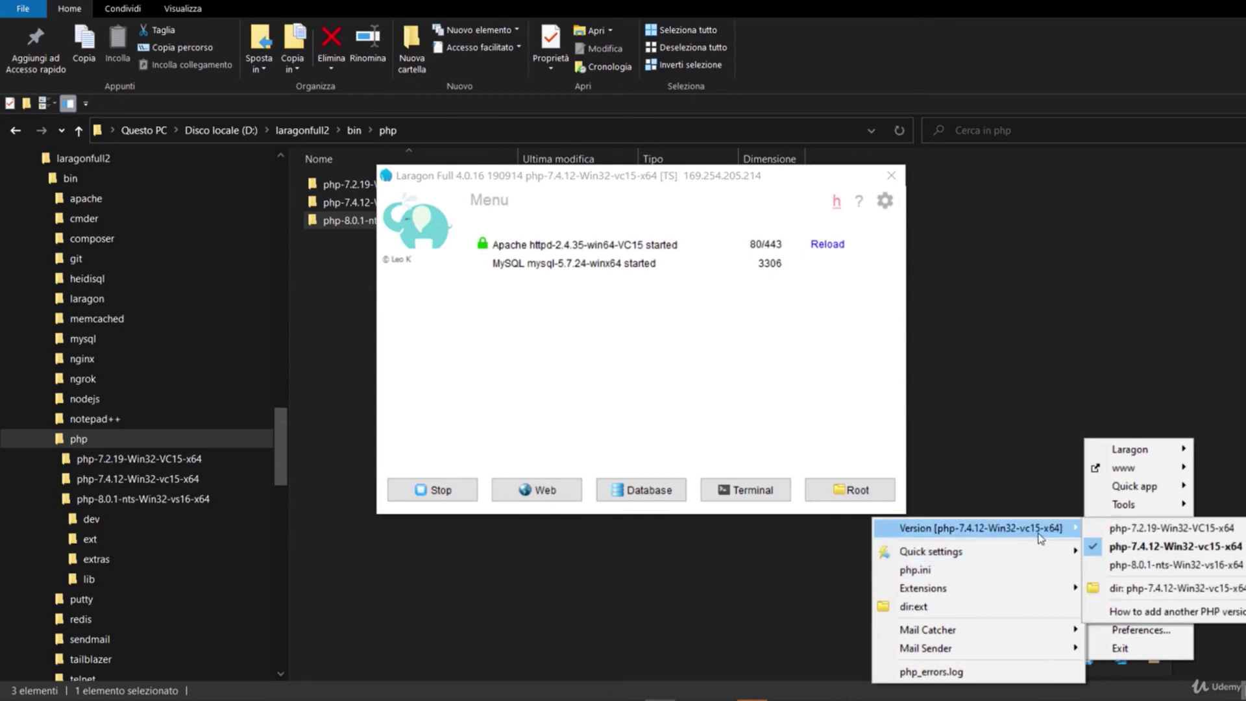
left_click(1141, 568)
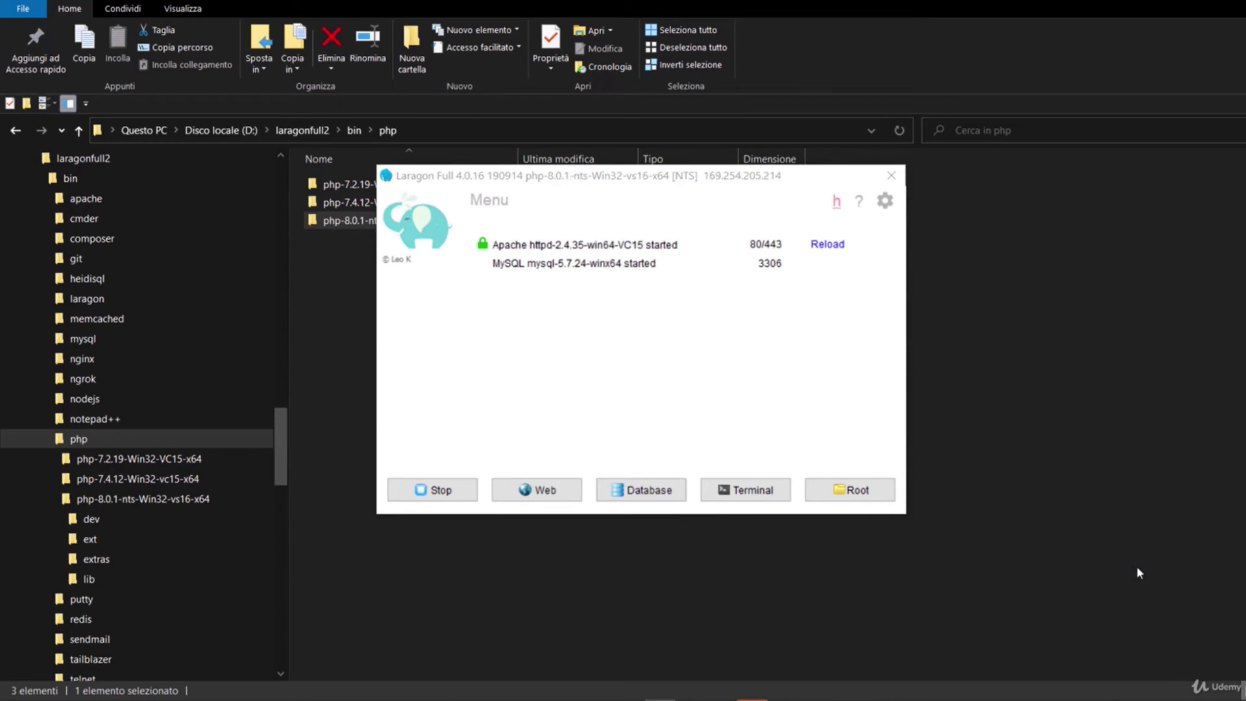
Go to the laragonfull2 folder and view the available launch options for laragon.exe without running it
left_click(352, 291)
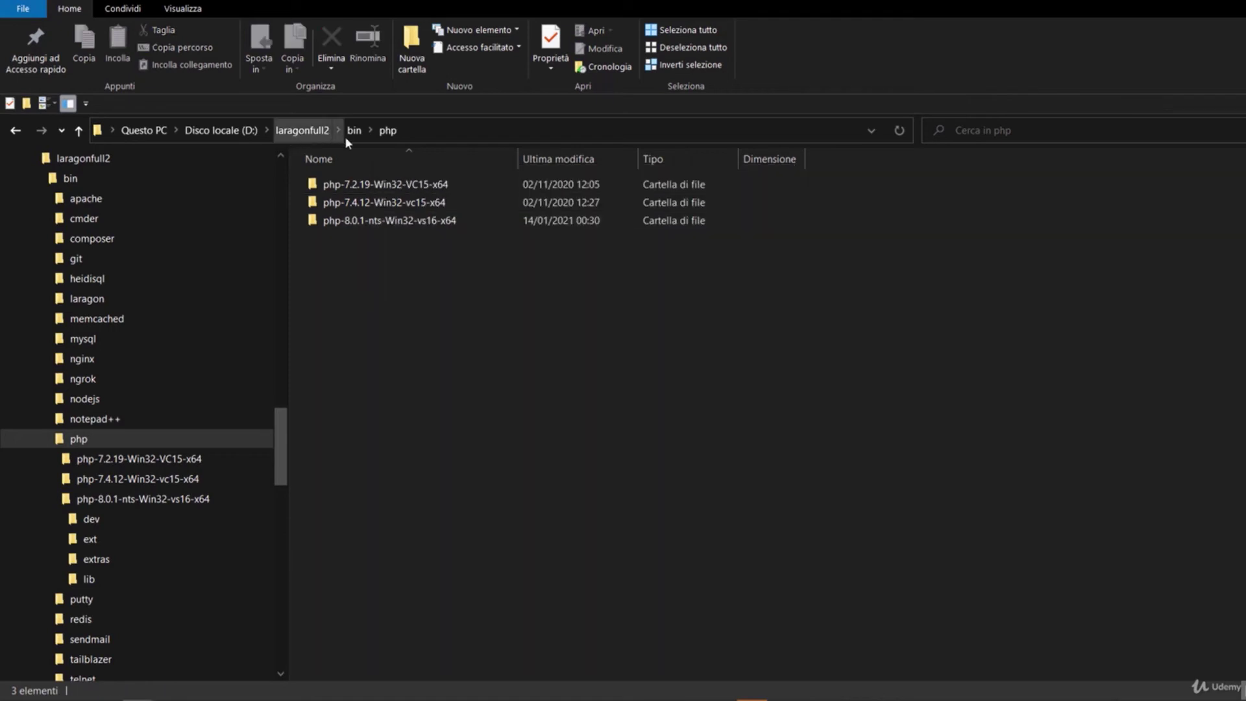
left_click(313, 132)
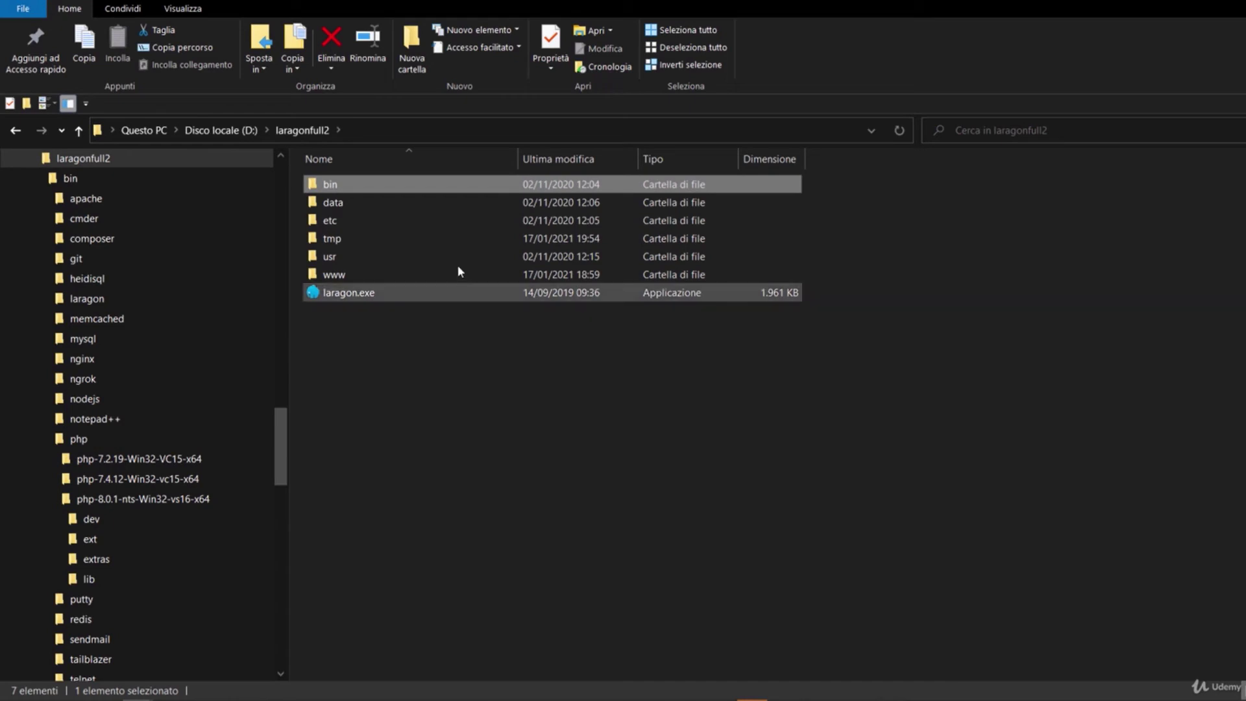
left_click(342, 297)
right_click(342, 297)
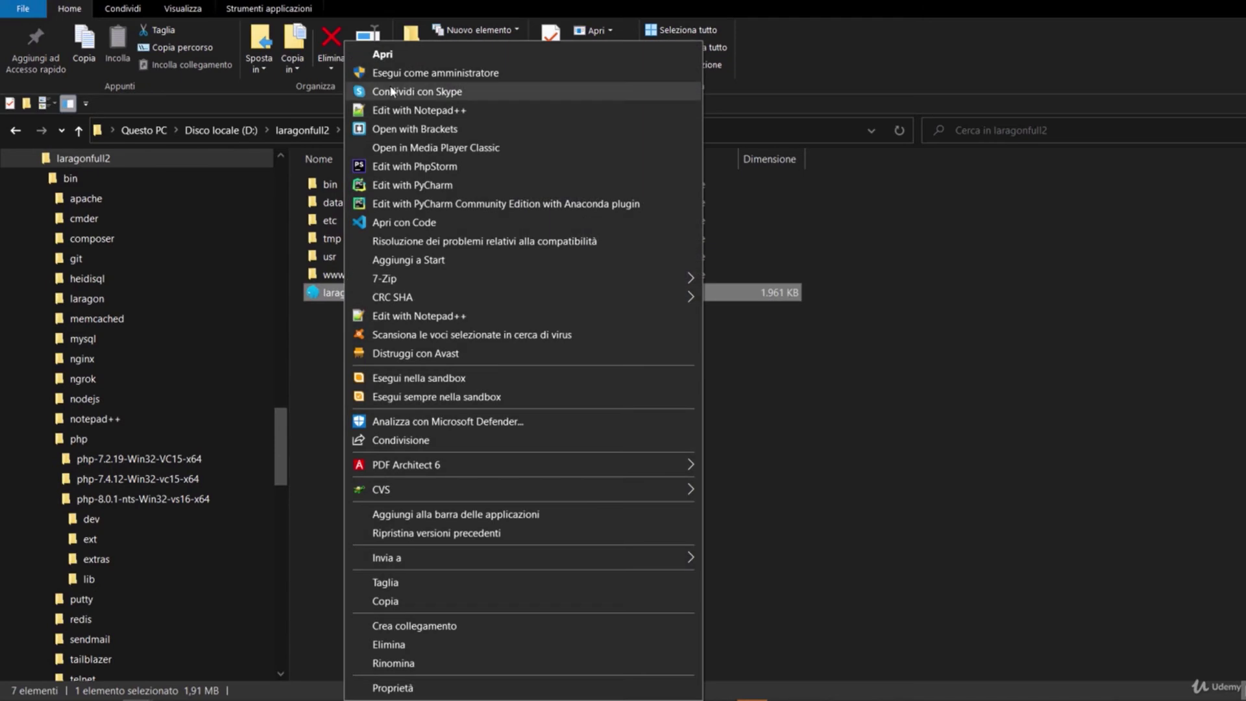
left_click(886, 349)
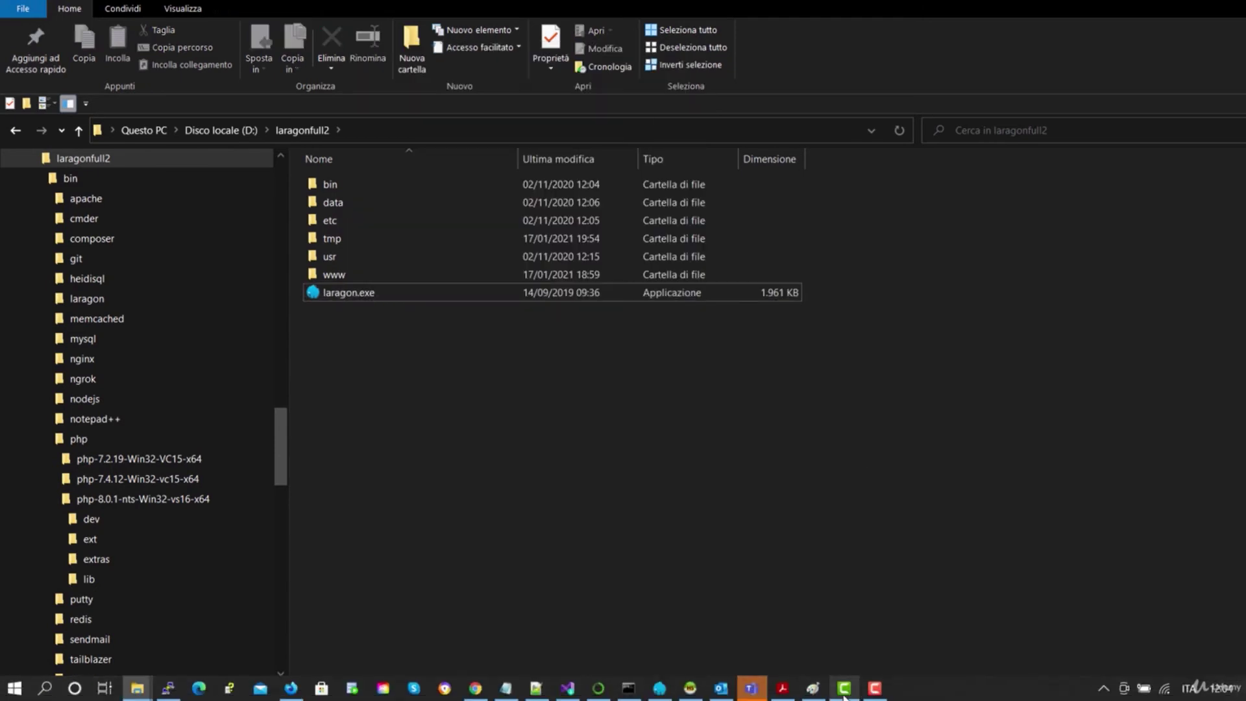
Review Laragon's PHP version list, quick settings and enabled extensions
left_click(1102, 689)
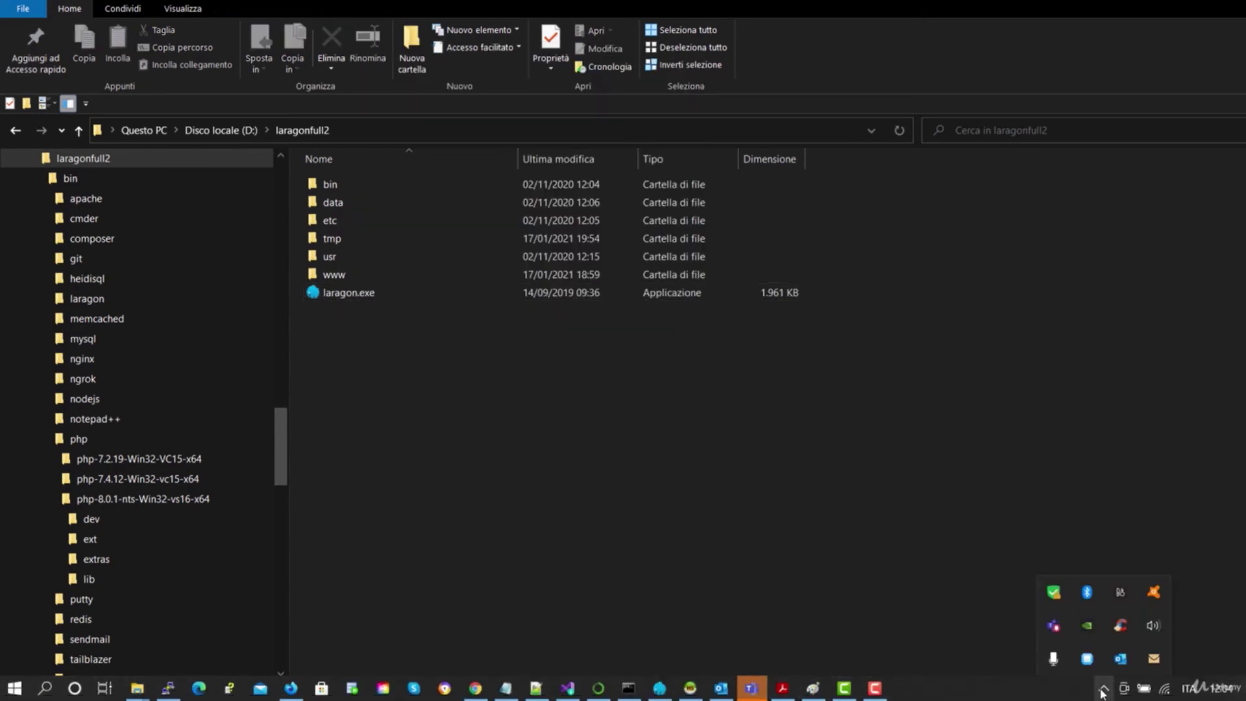
left_click(1088, 660)
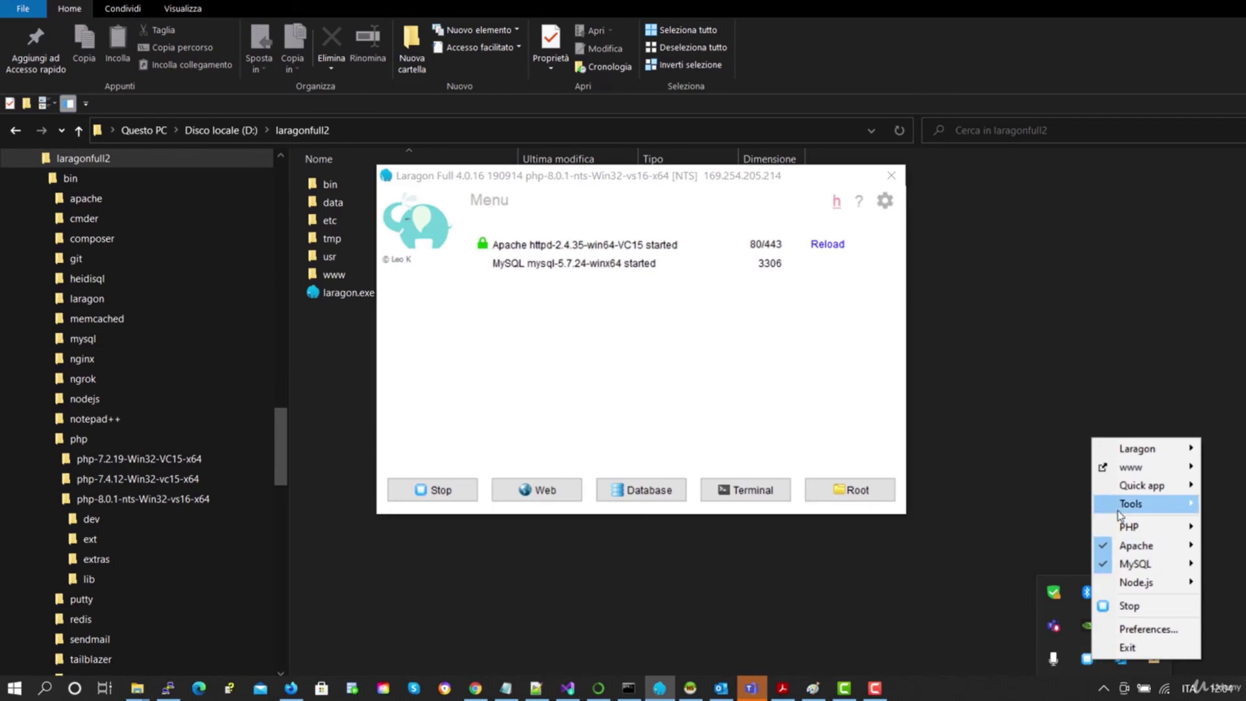
mouse_move(1010, 528)
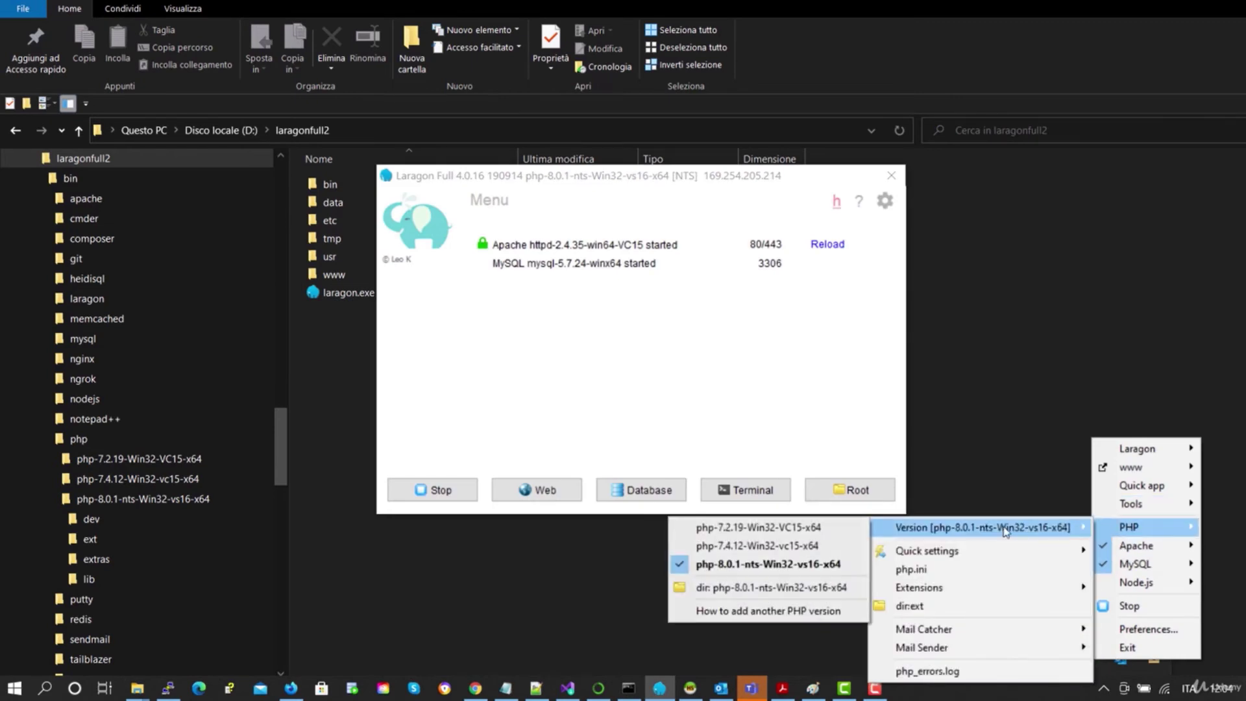
mouse_move(1002, 557)
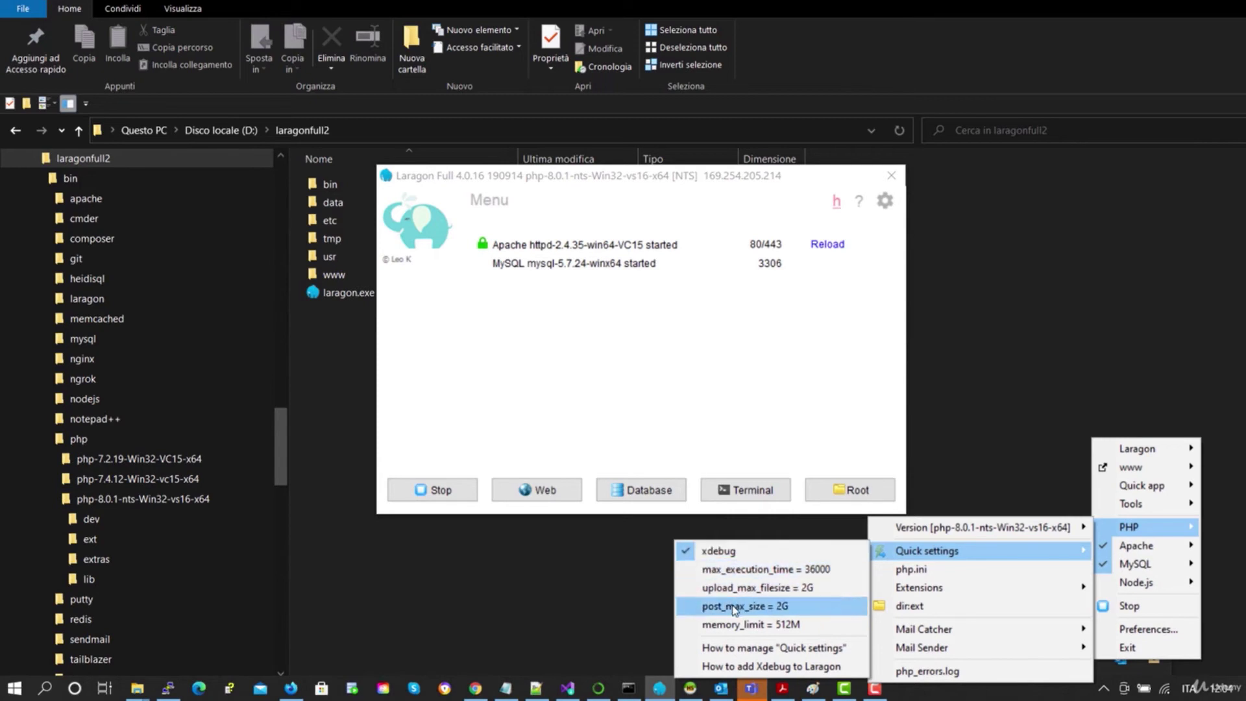
mouse_move(927, 594)
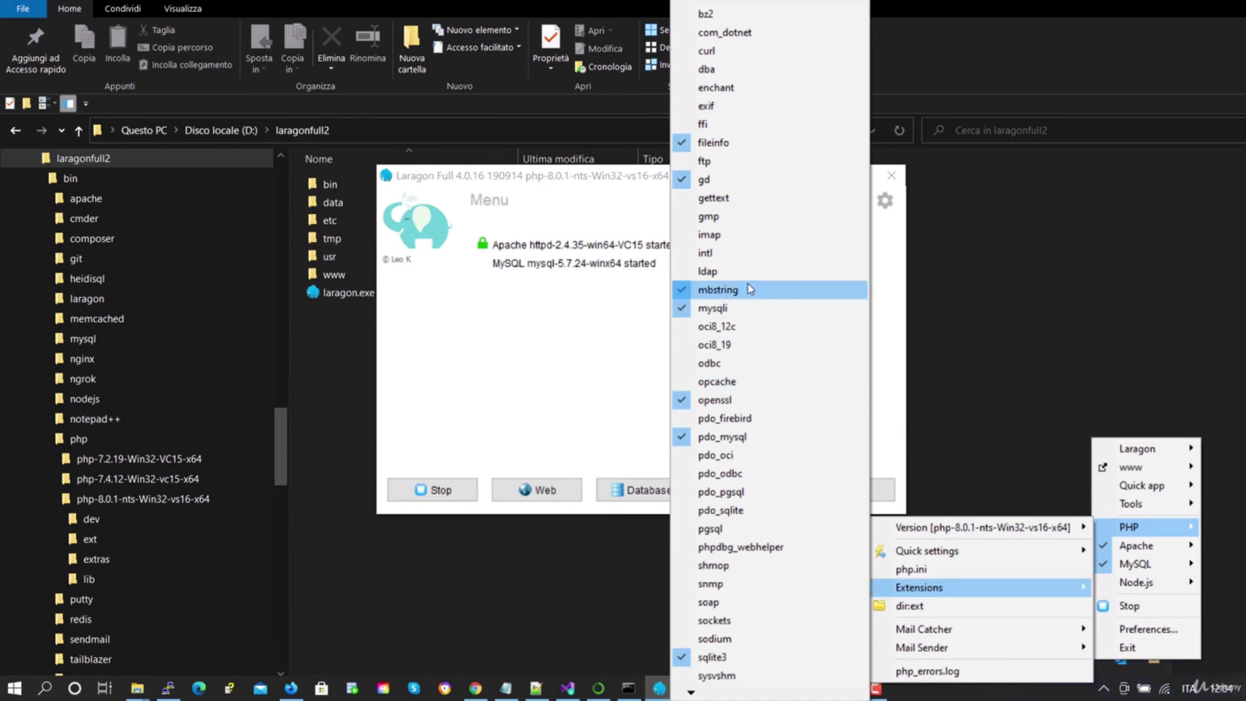
Open php.ini for the active PHP version from Laragon and reload the file with its external changes
left_click(704, 52)
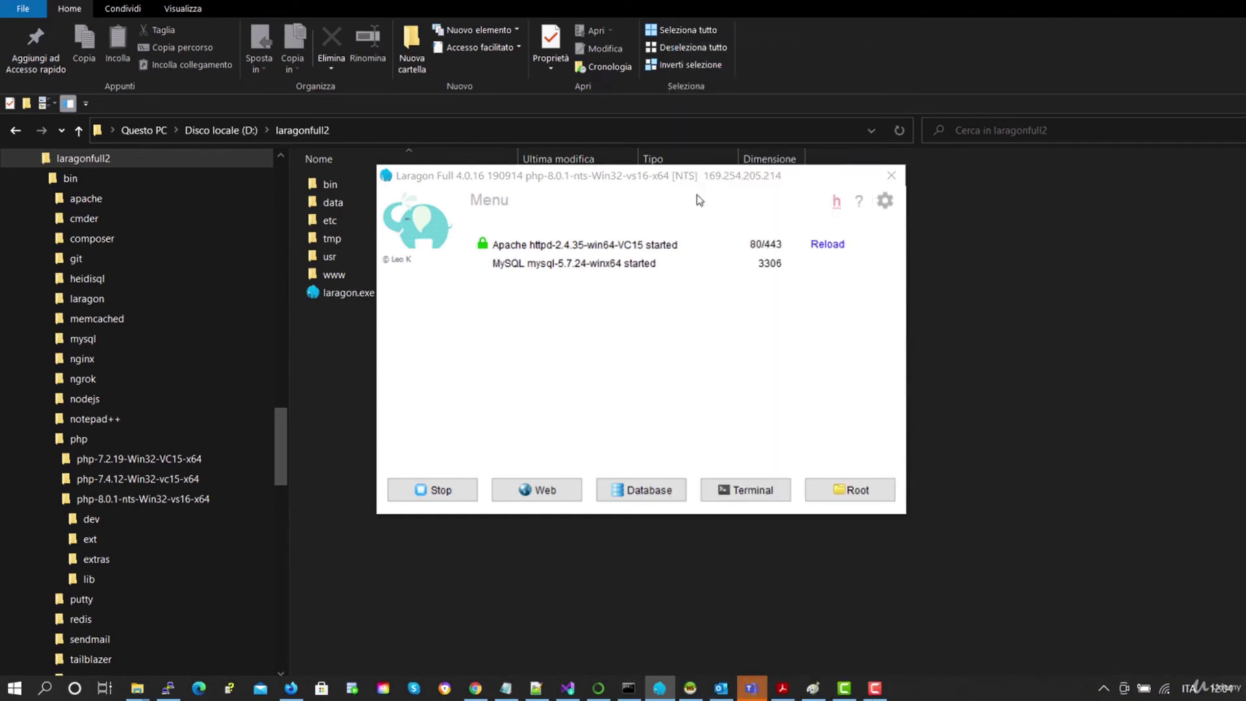
left_click(1103, 688)
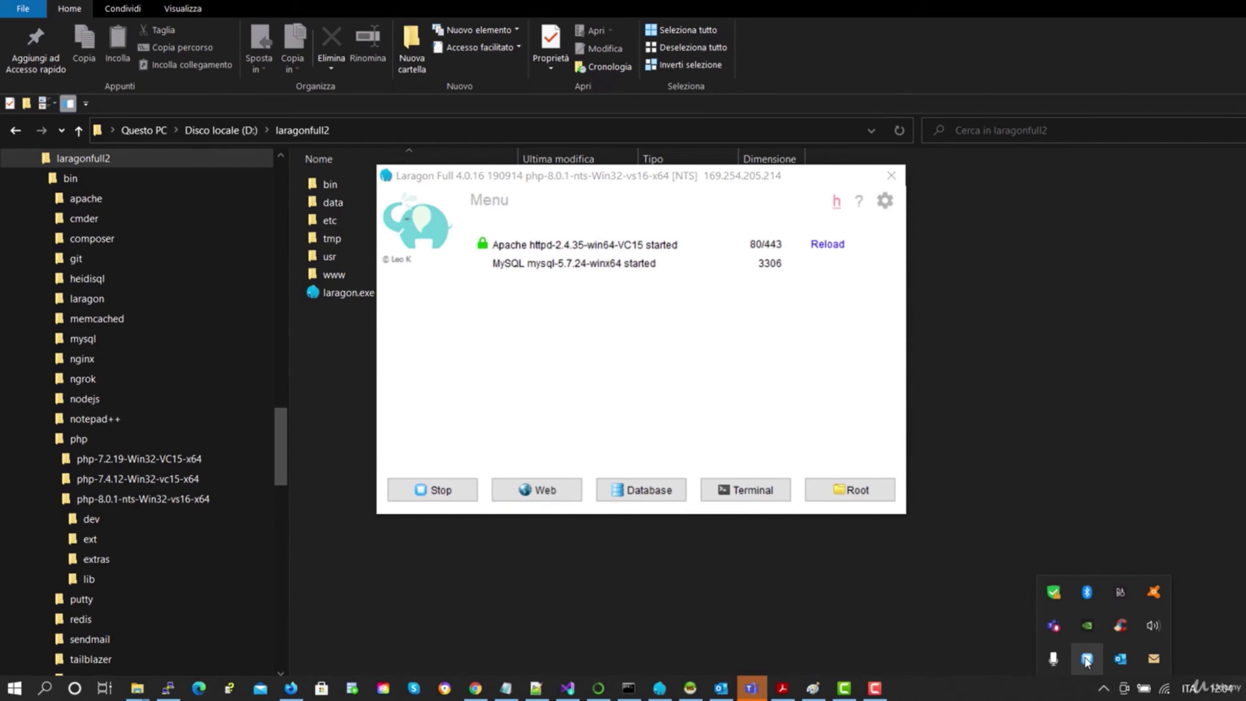
right_click(1086, 658)
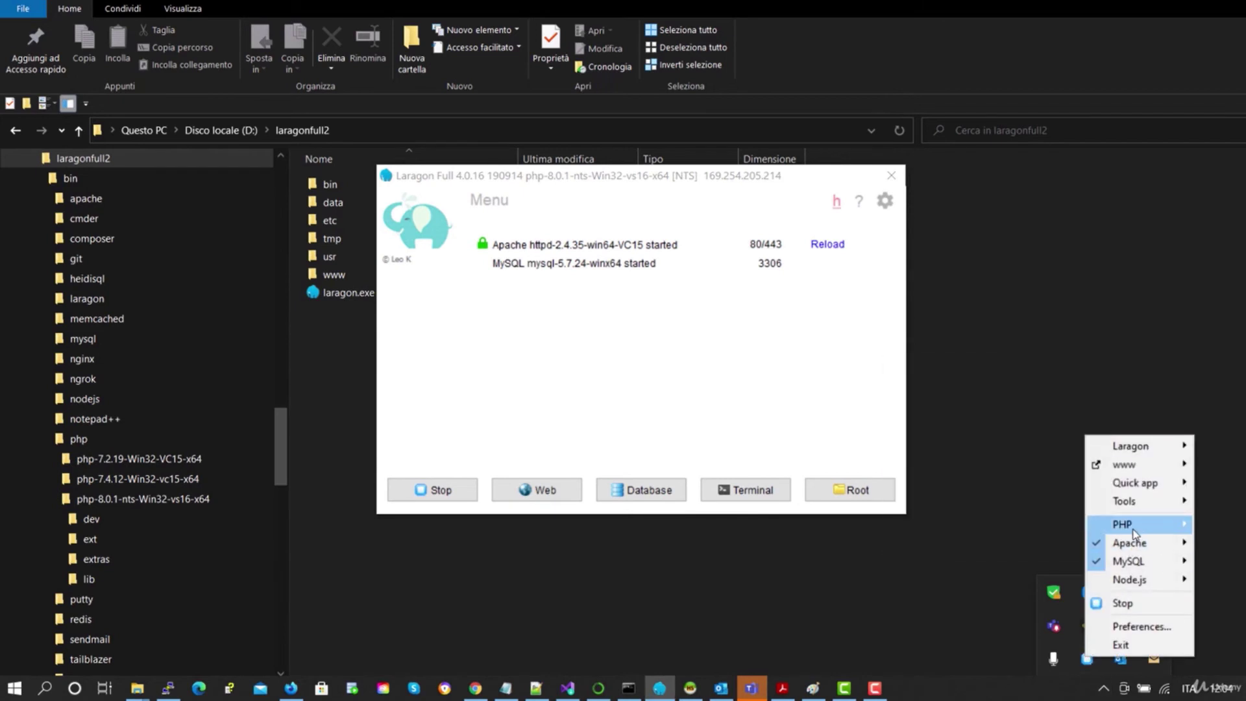
mouse_move(1133, 524)
mouse_move(983, 582)
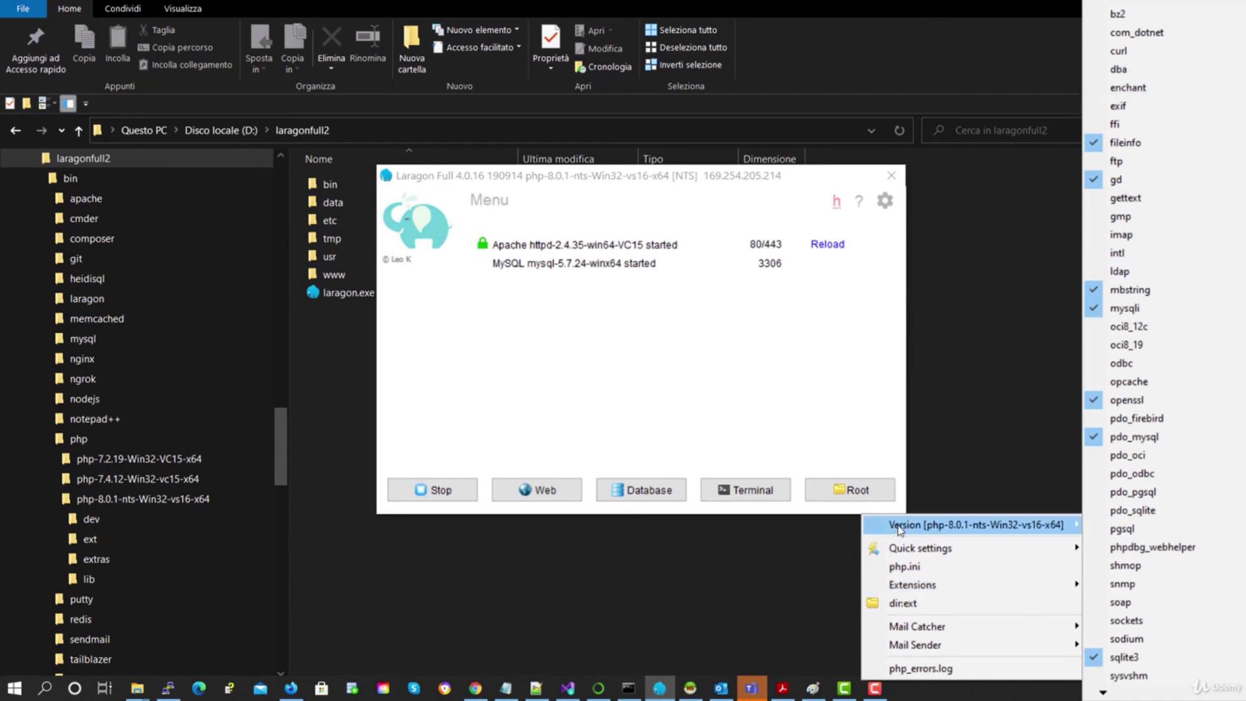
left_click(912, 568)
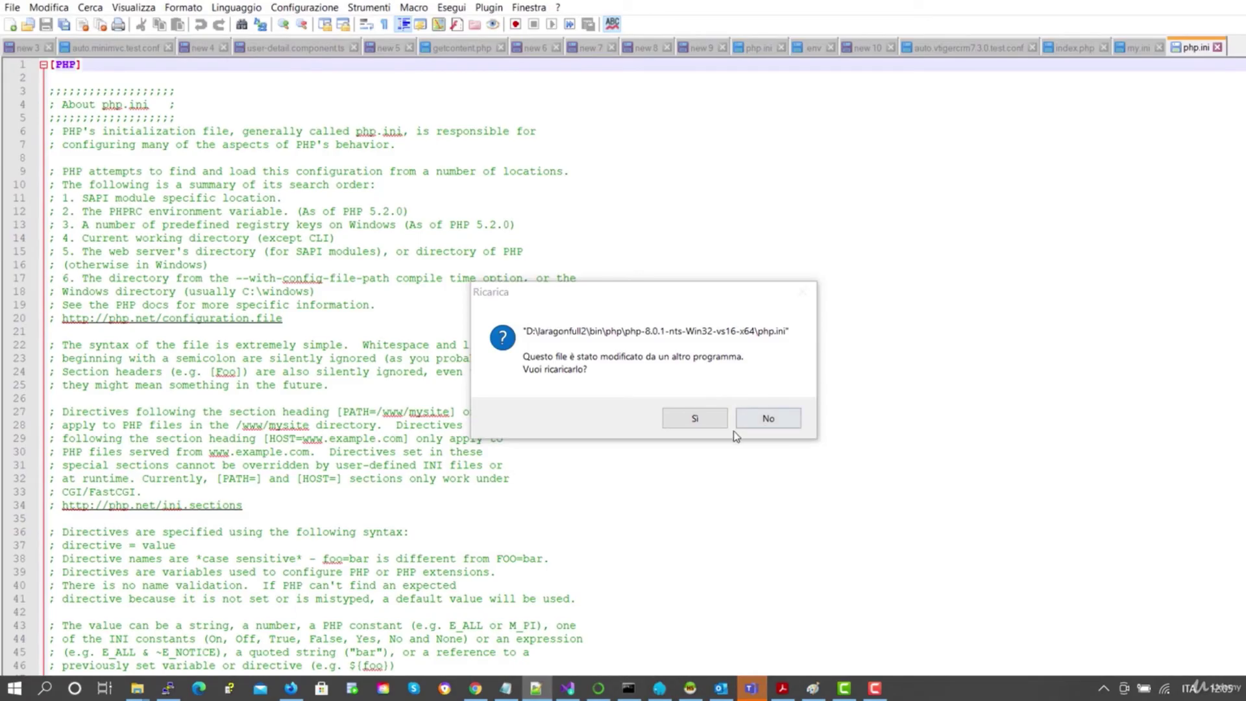
left_click(713, 427)
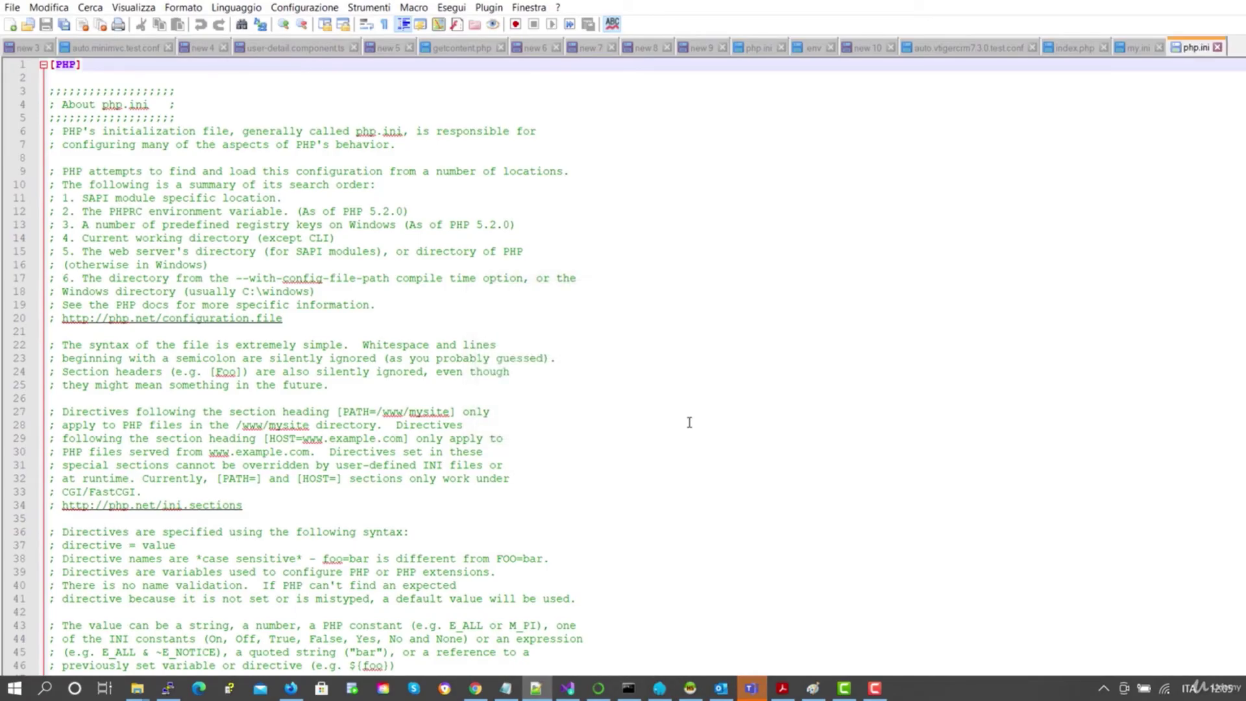
Search php.ini for "dll" to reach the Dynamic Extensions section, and close the search
left_click(666, 431)
key("ctrl+f")
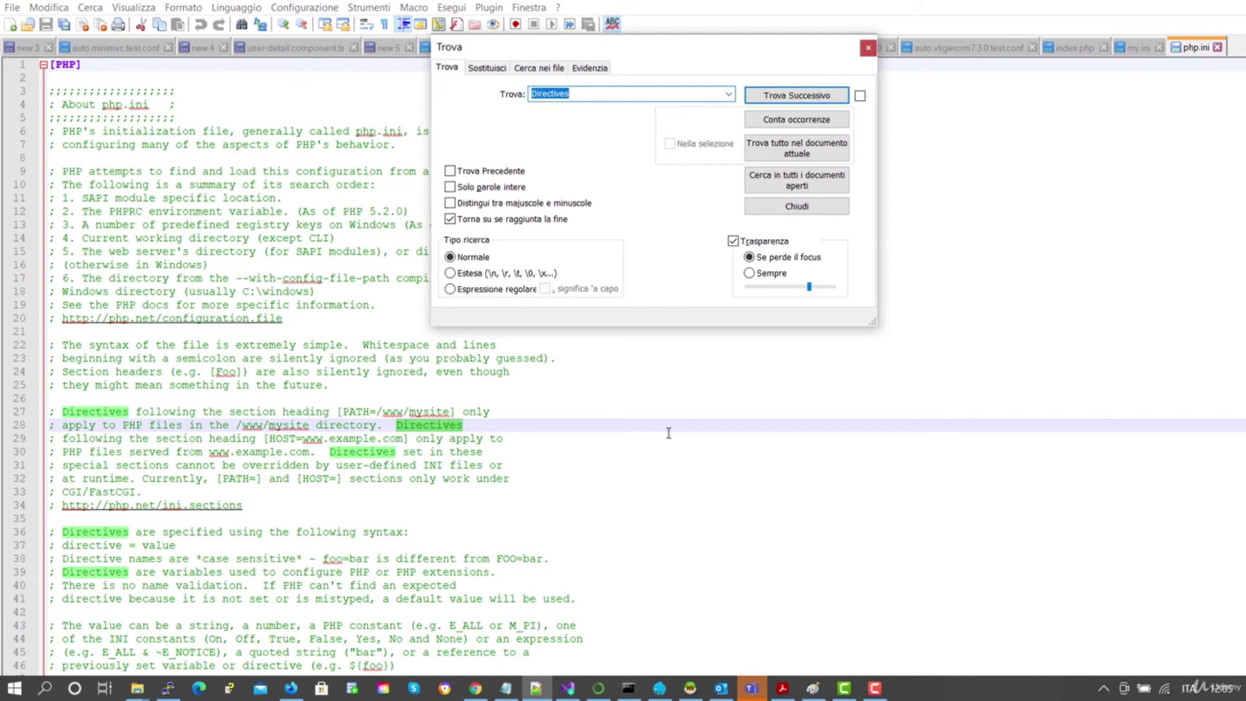
type("dll")
key("Return")
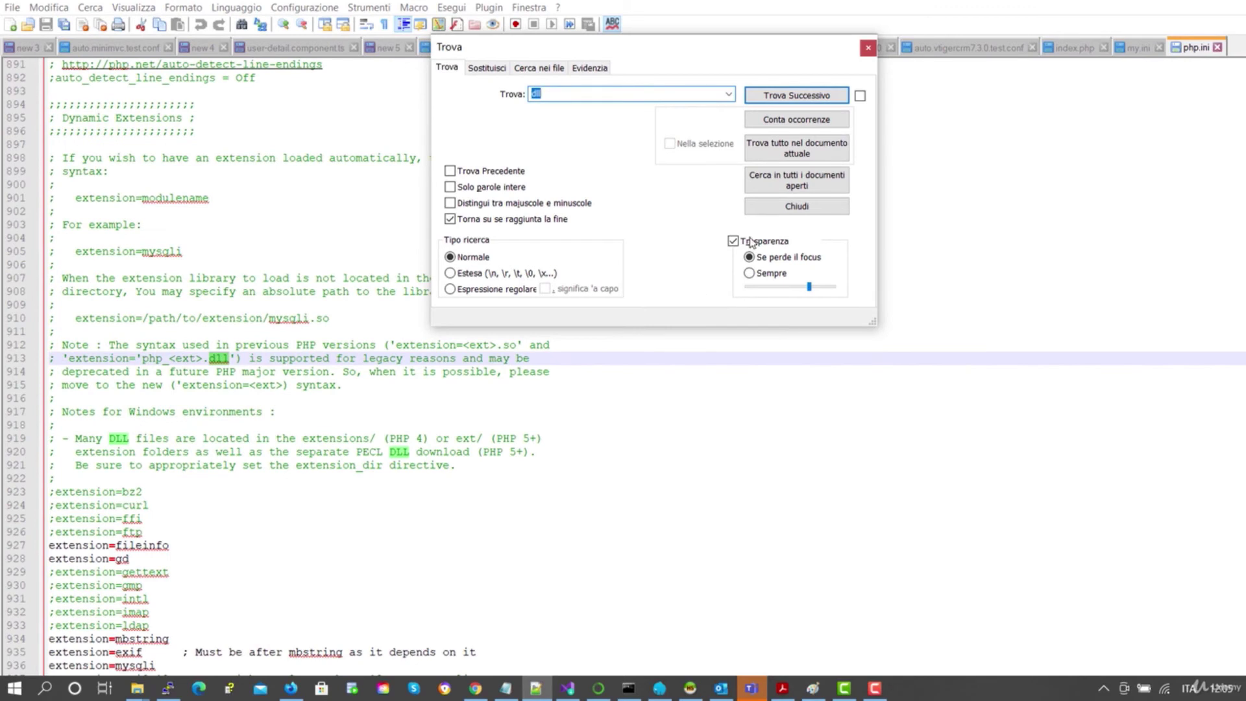
left_click(868, 47)
Examine which extension lines in the Dynamic Extensions section of php.ini are enabled or commented out
scroll(219, 421, "down", 1)
scroll(227, 438, "down", 1)
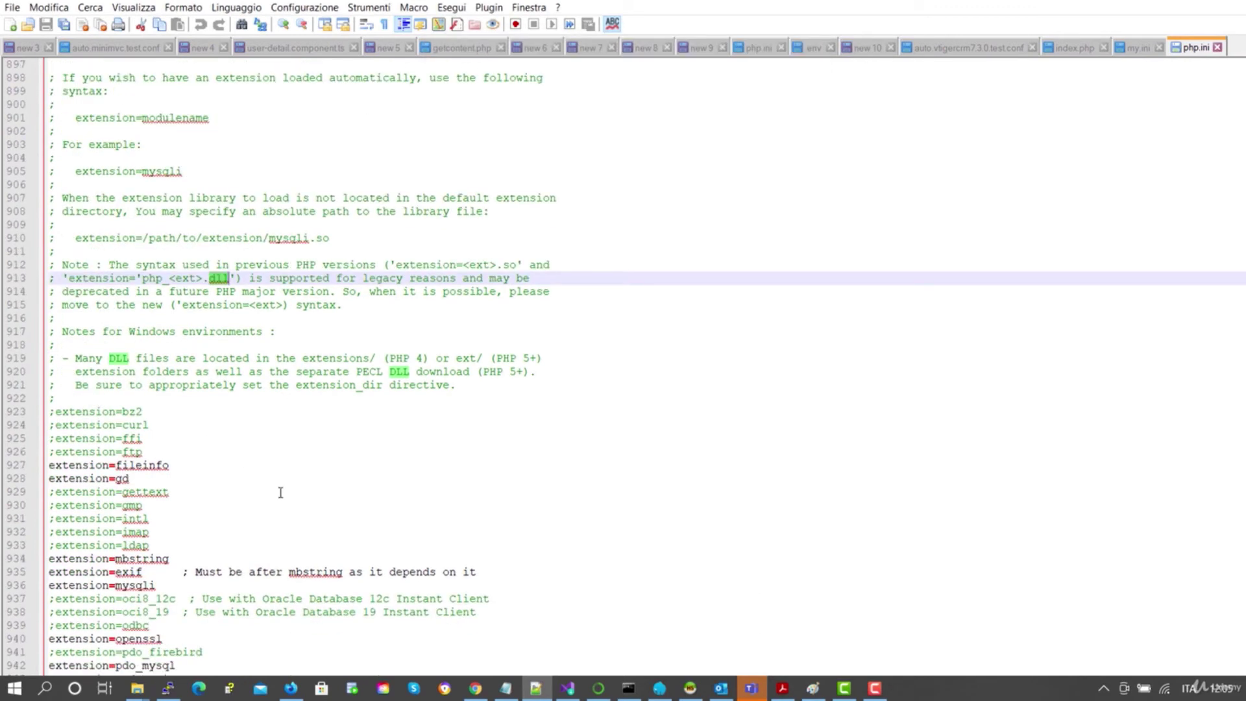
scroll(117, 466, "down", 1)
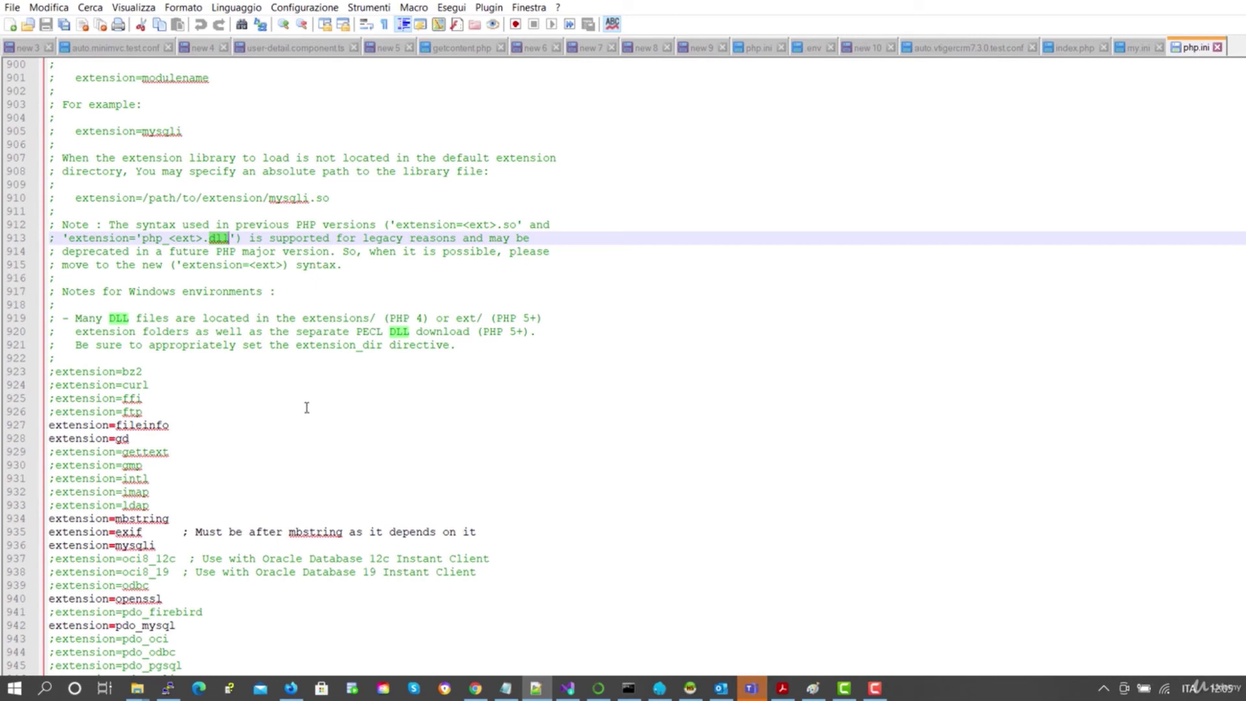
scroll(259, 419, "down", 1)
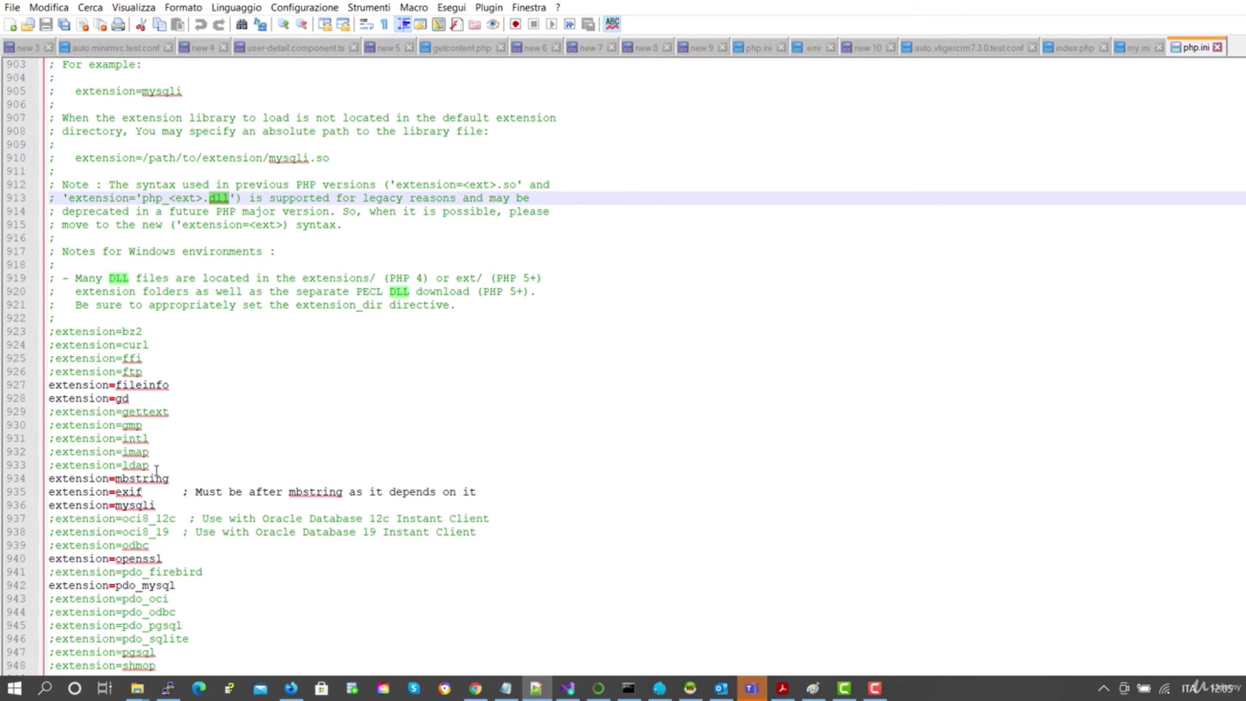
scroll(178, 460, "down", 1)
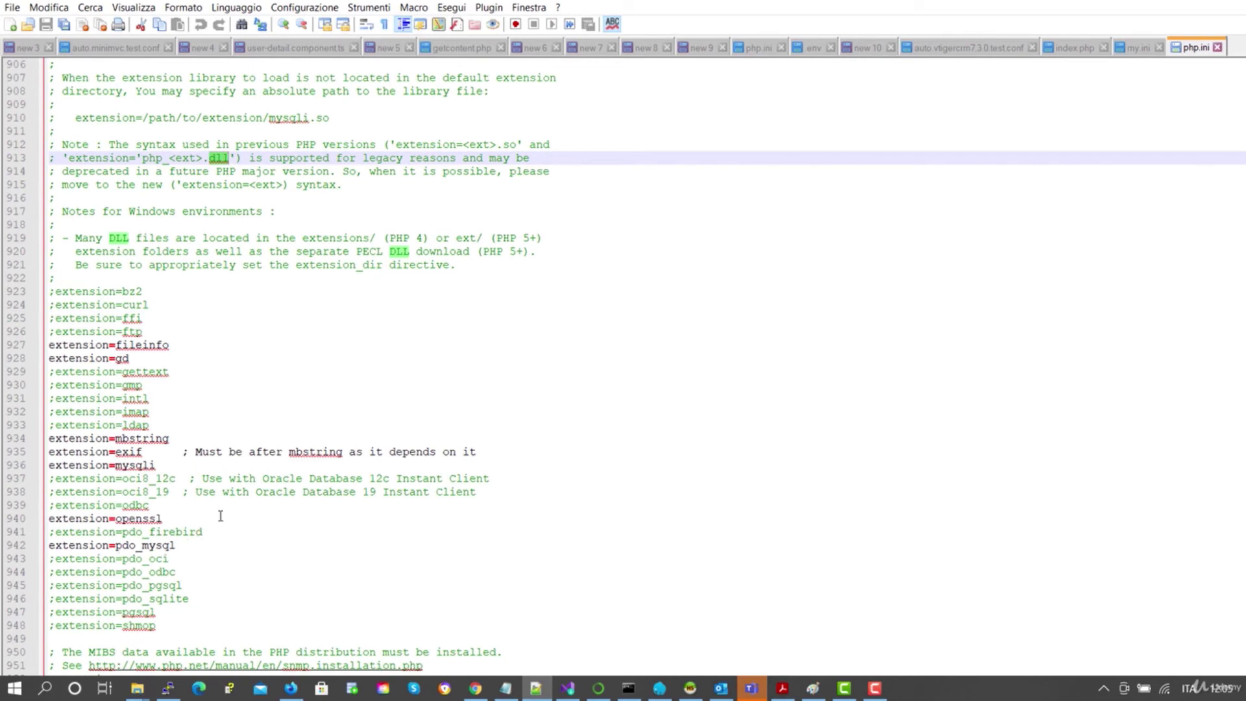
scroll(221, 516, "down", 5)
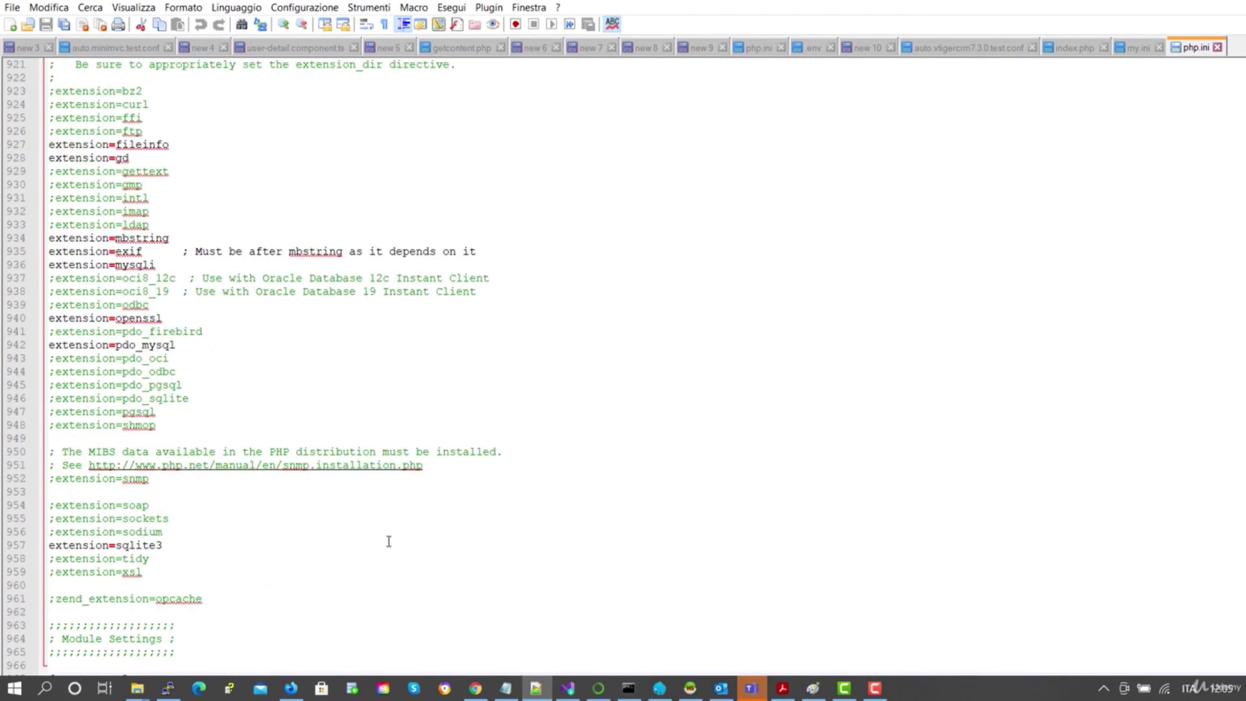
scroll(390, 523, "down", 4)
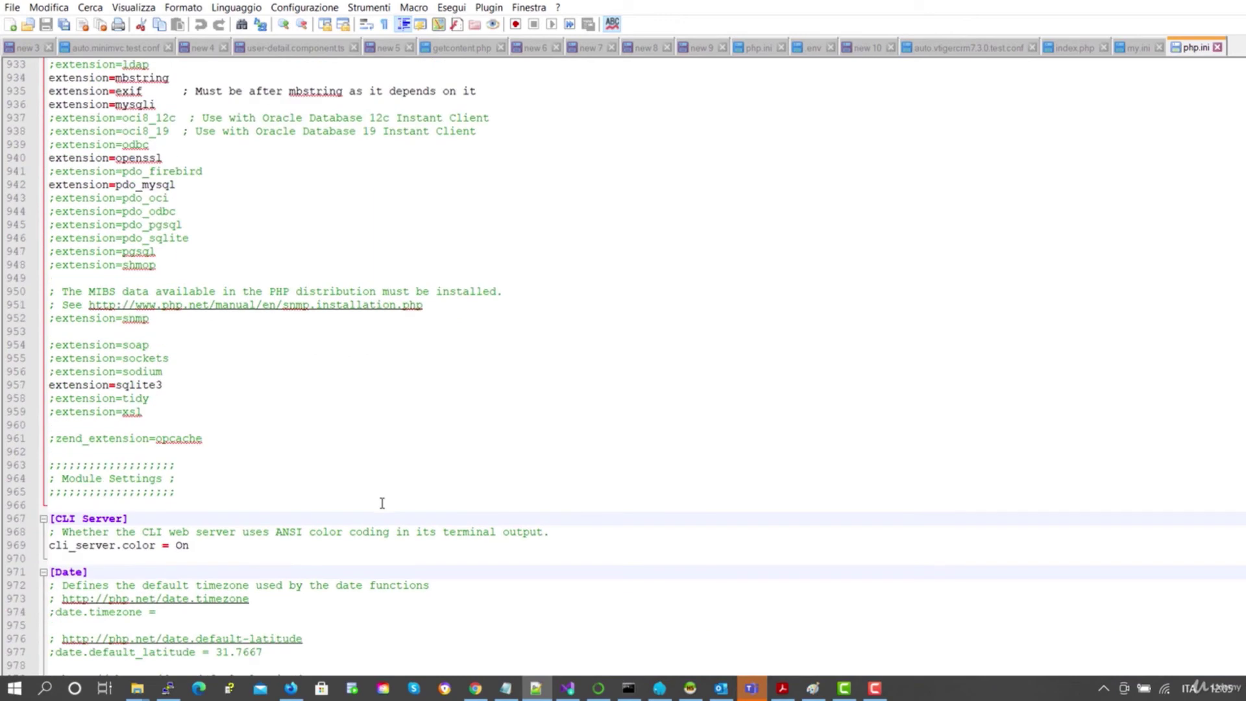
scroll(413, 487, "up", 2)
Search php.ini for "display_errors" and review the error display and error logging directives around it
left_click(566, 481)
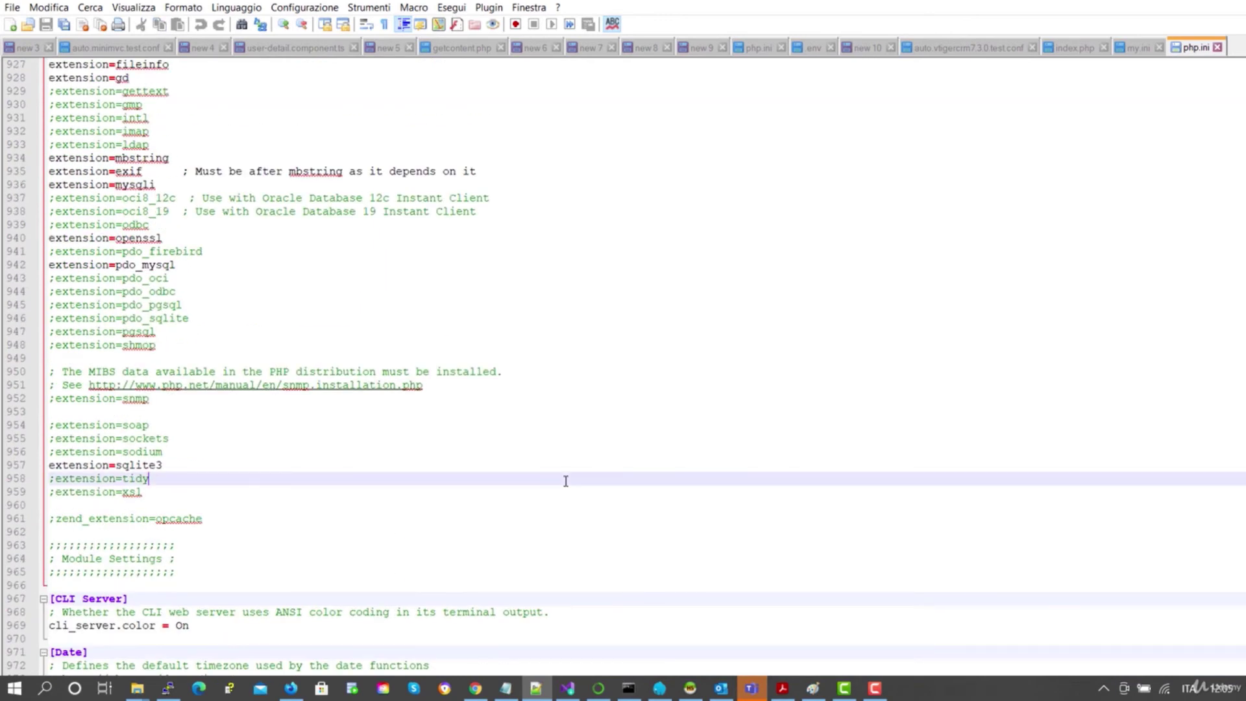
key("ctrl+f")
type("di")
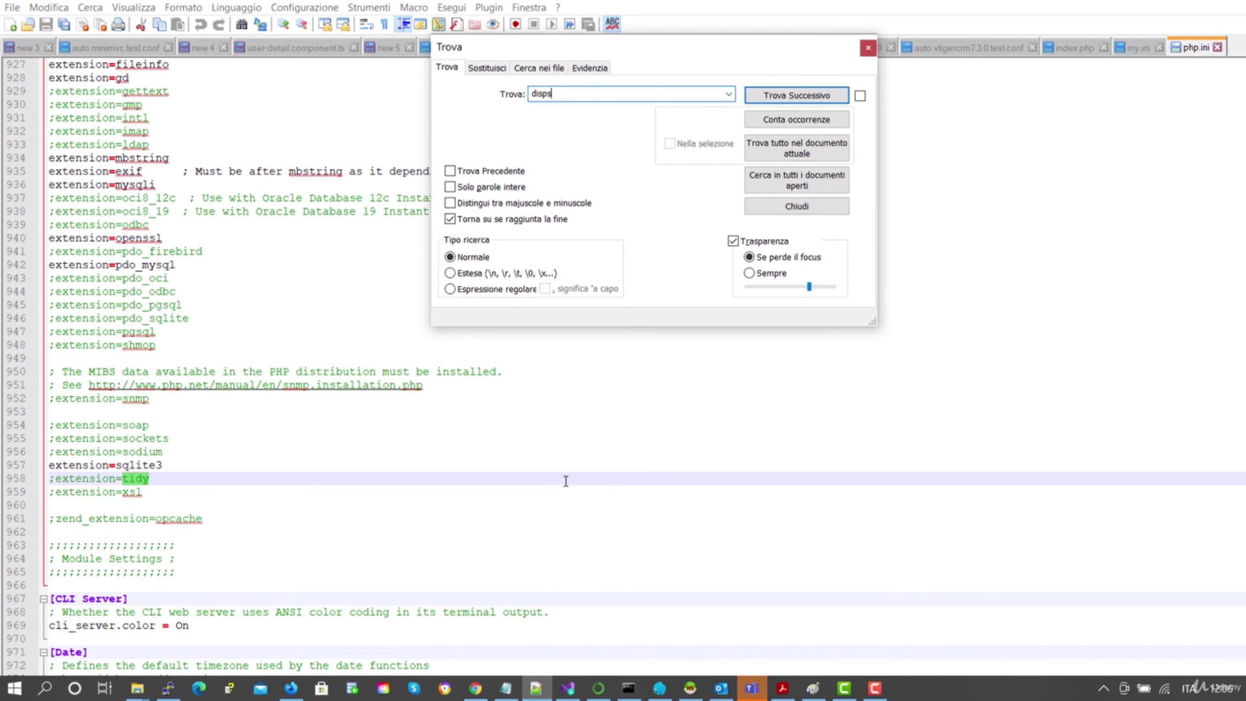
type("splay_errors")
key("Return")
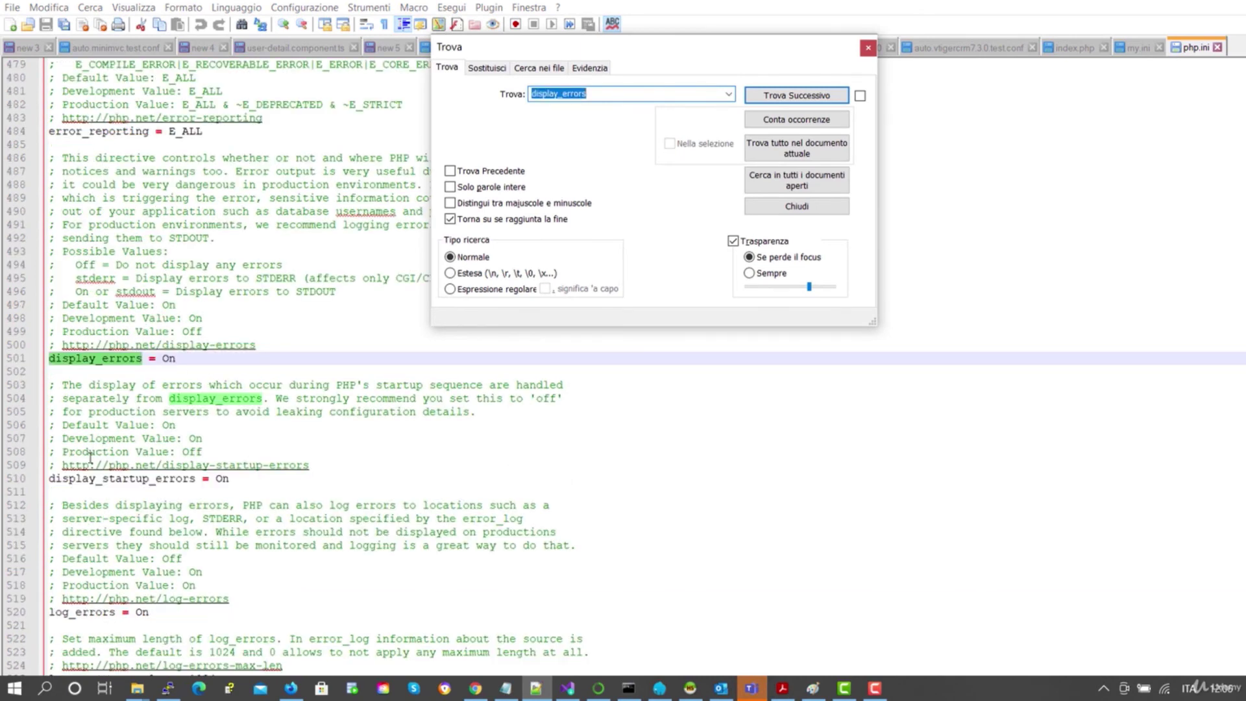
left_click(84, 584)
scroll(87, 574, "down", 1)
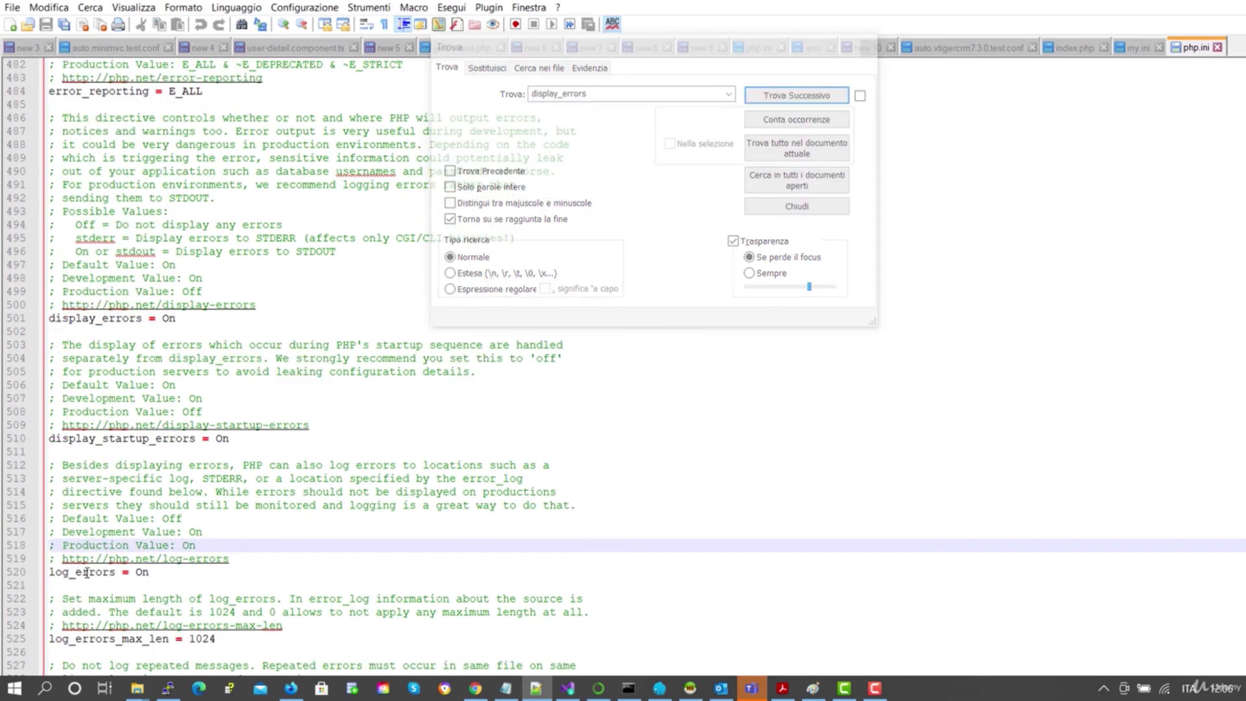
scroll(170, 574, "down", 3)
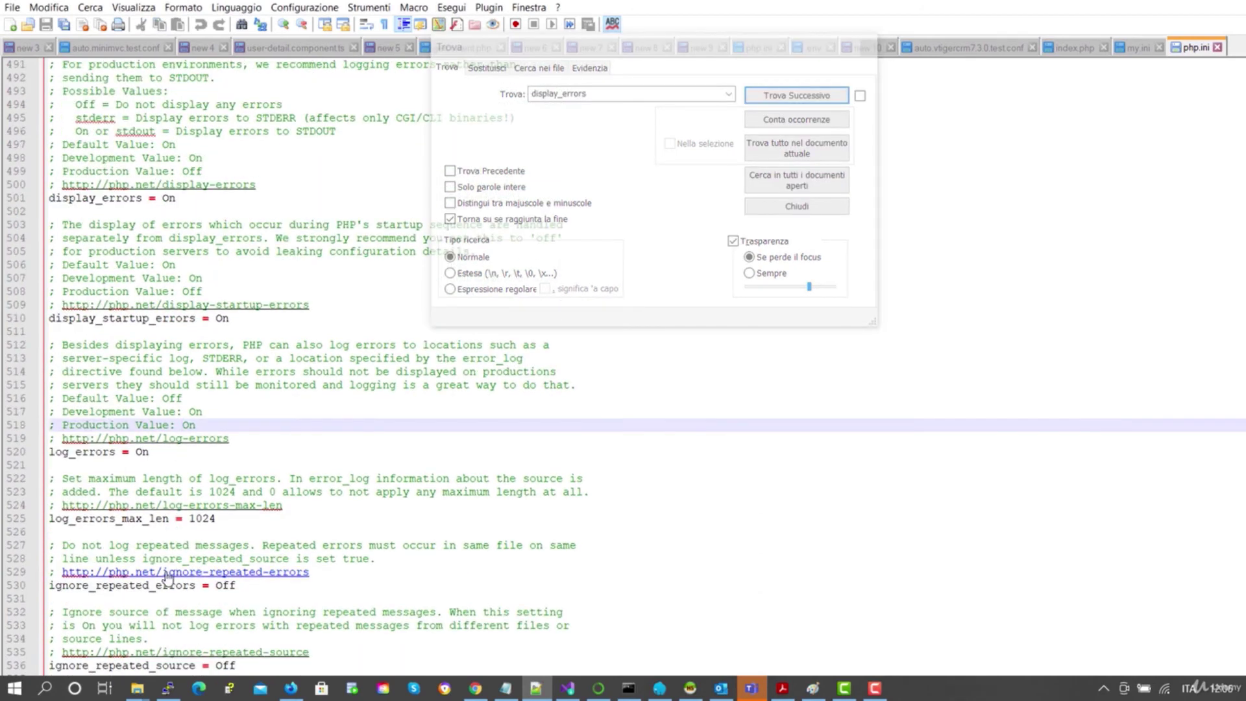
scroll(168, 577, "down", 1)
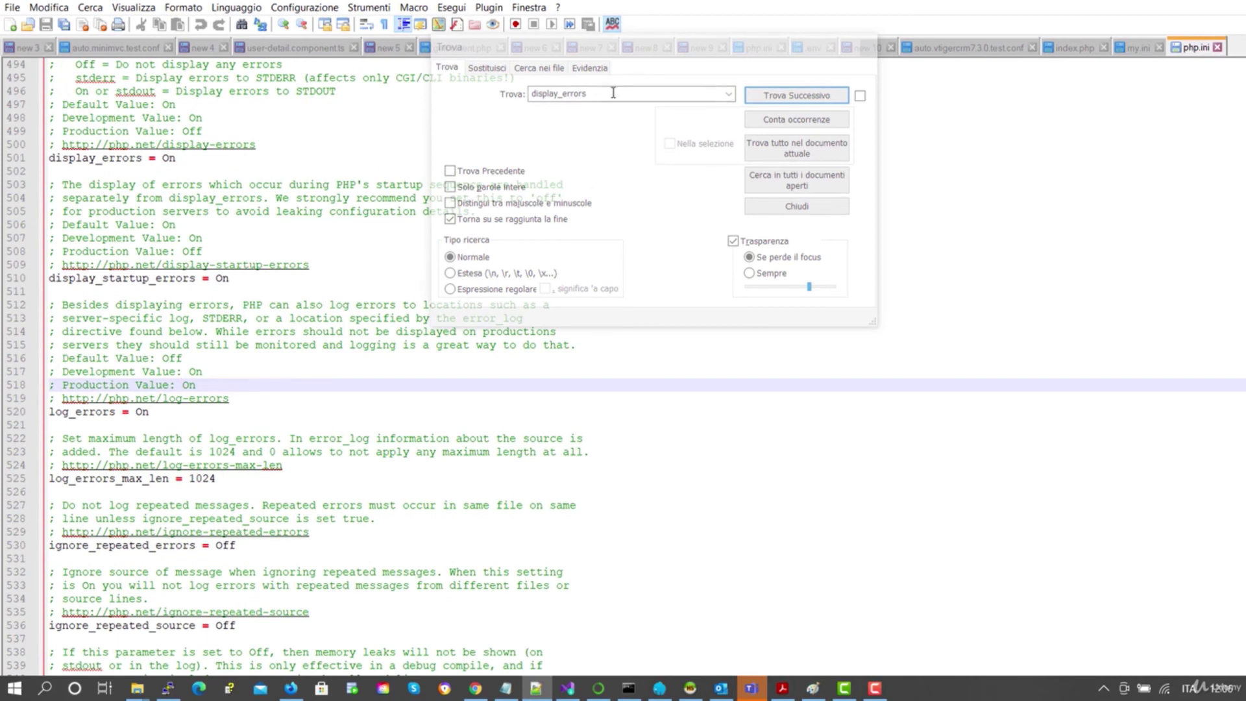
Search php.ini for "log" and advance through the matches to the error_log file path setting
left_click_drag(614, 94, 532, 91)
key("BackSpace")
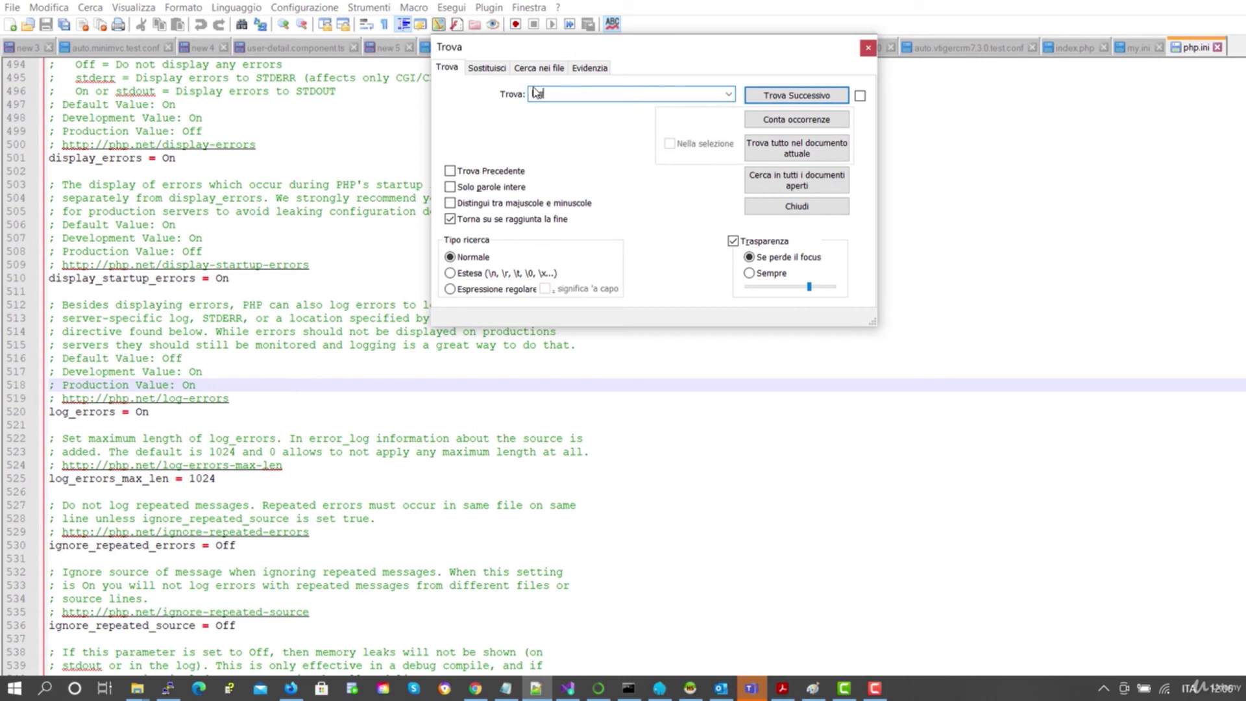
type("log_dir")
key("Return")
key("BackSpace")
type("log")
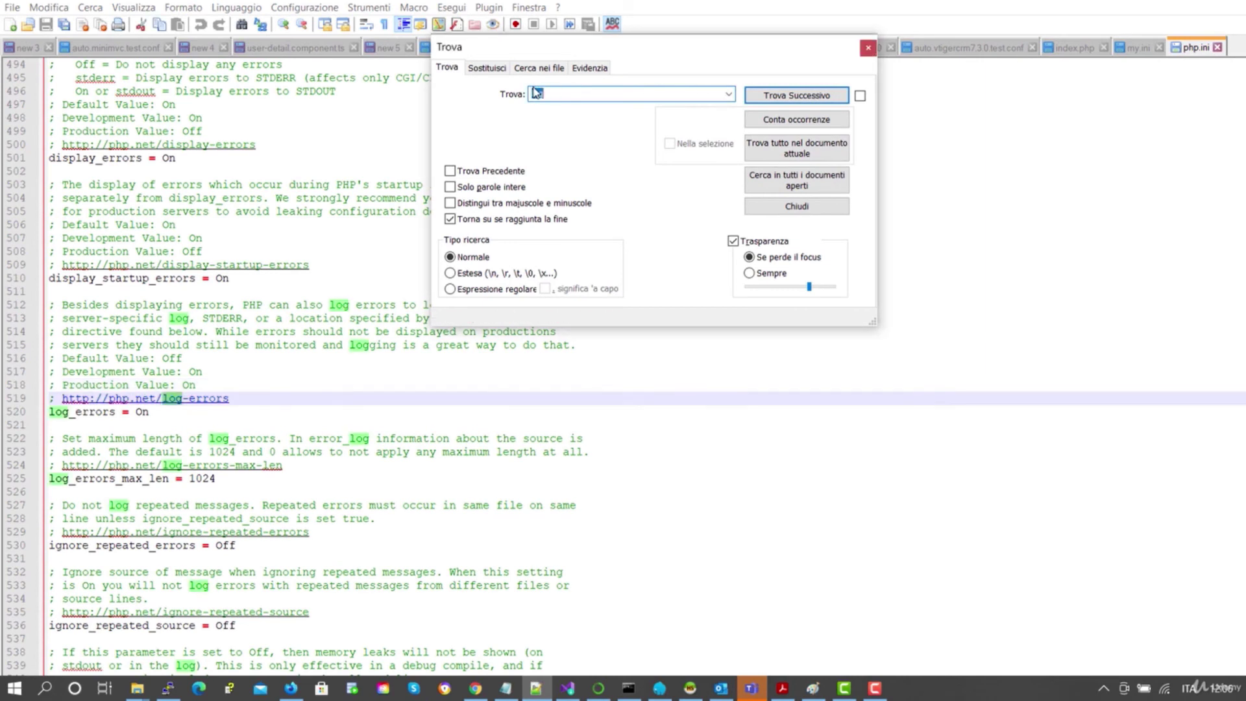
key("Return")
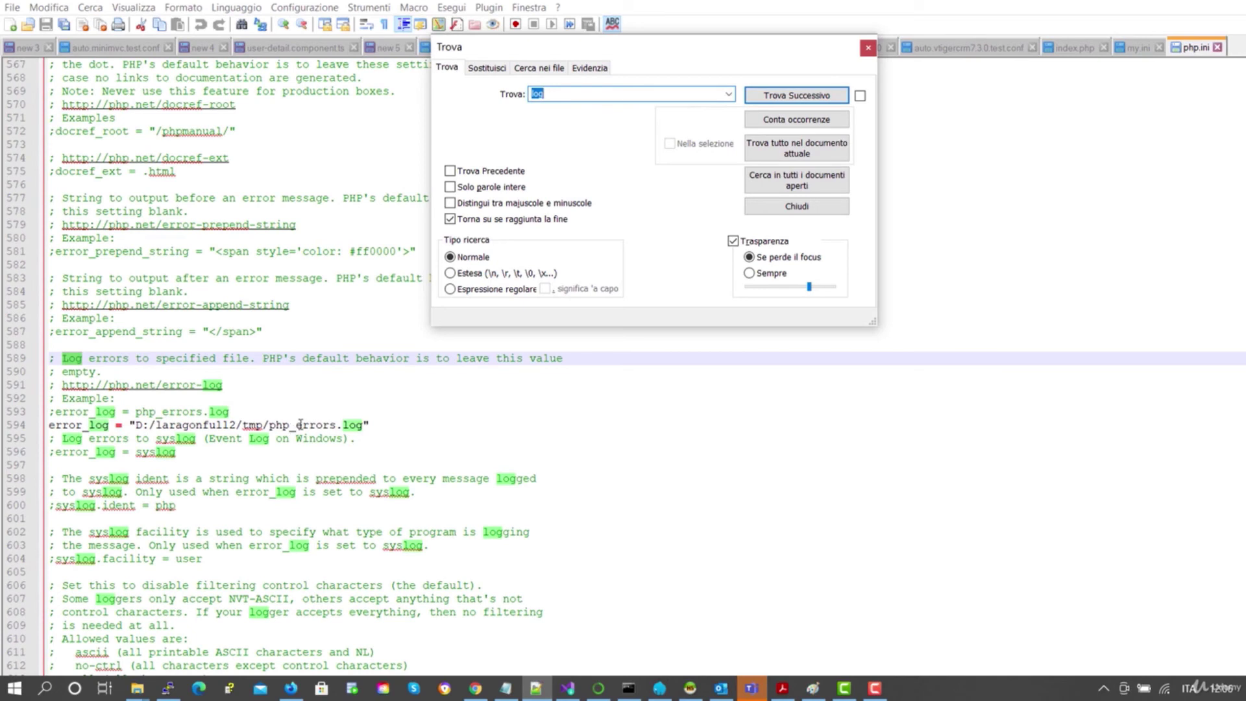
Search php.ini for "error_reporting" to reach the active directive, and close the search
left_click(581, 93)
left_click_drag(578, 93, 501, 93)
type("error_reporting")
key("Return")
key("Return")
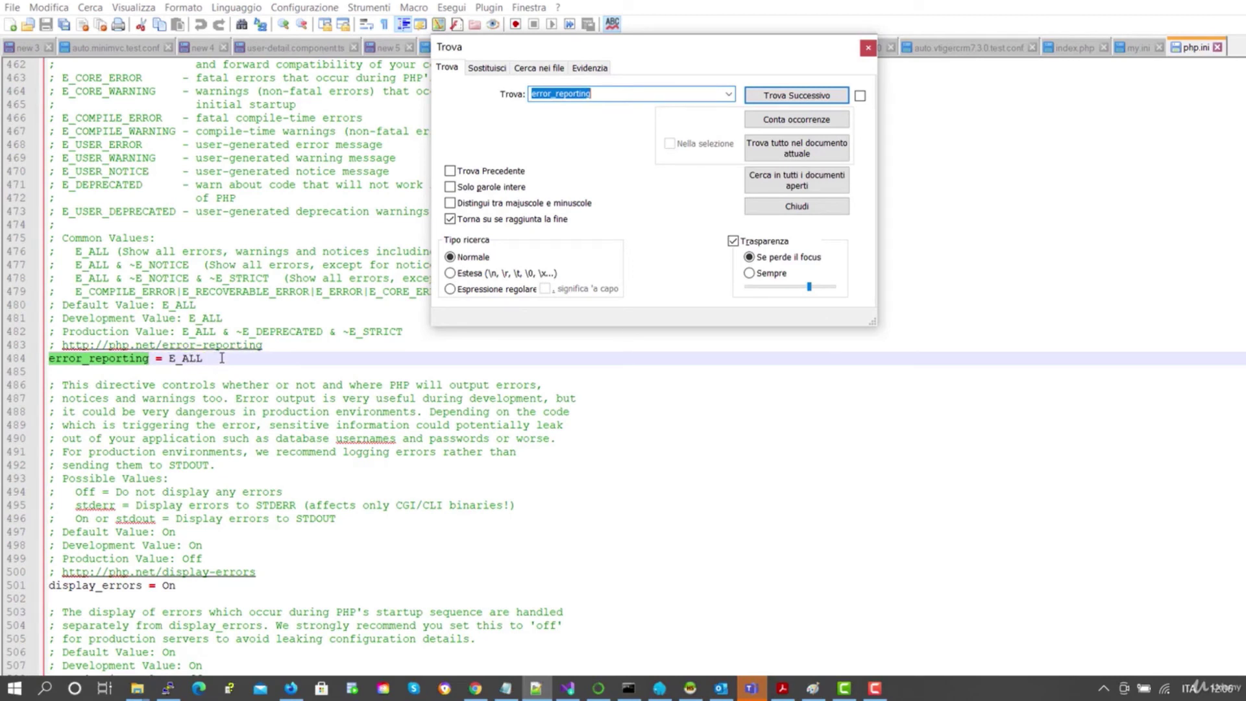
left_click(867, 48)
Bring up Laragon, restart its services and reload Apache
left_click(1108, 690)
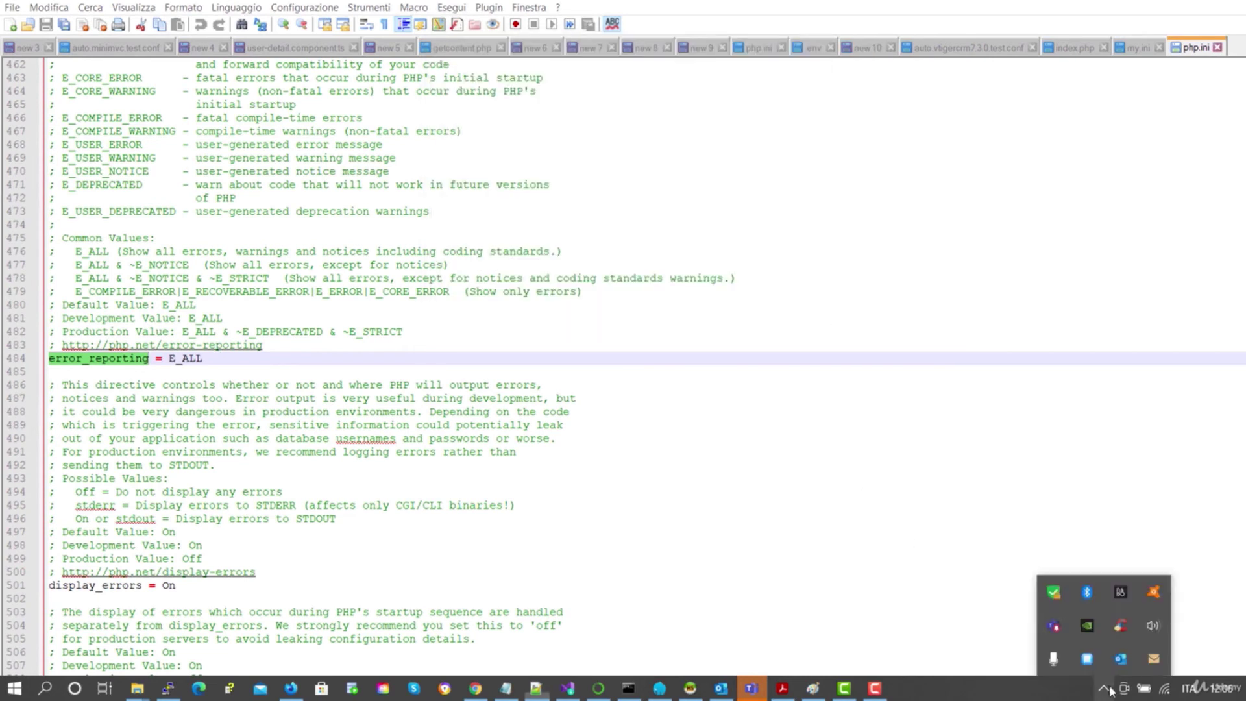
left_click(1088, 659)
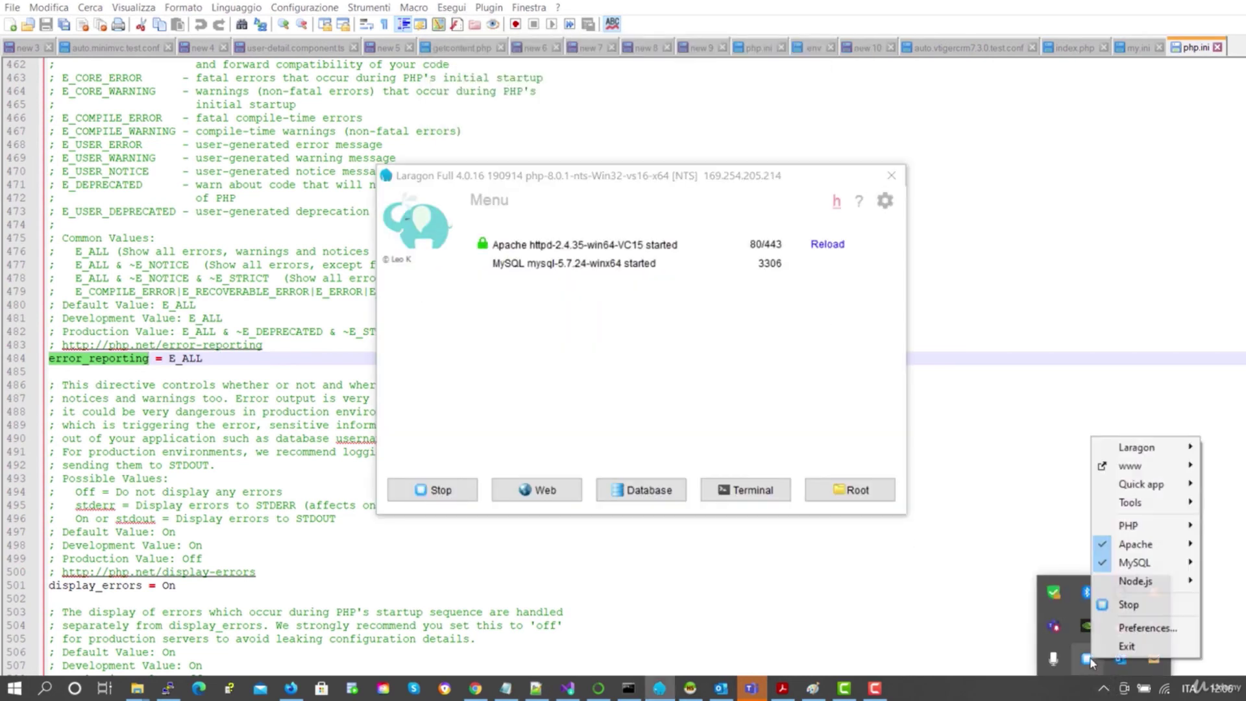
left_click(436, 490)
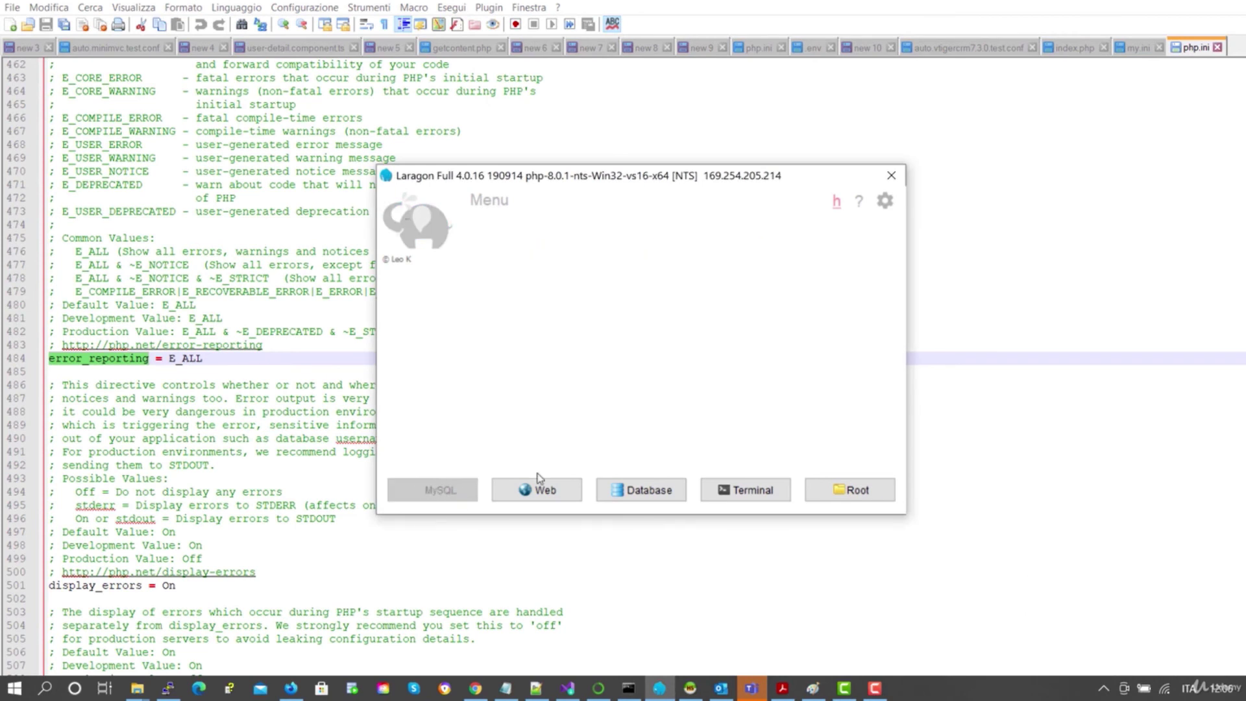
left_click(488, 202)
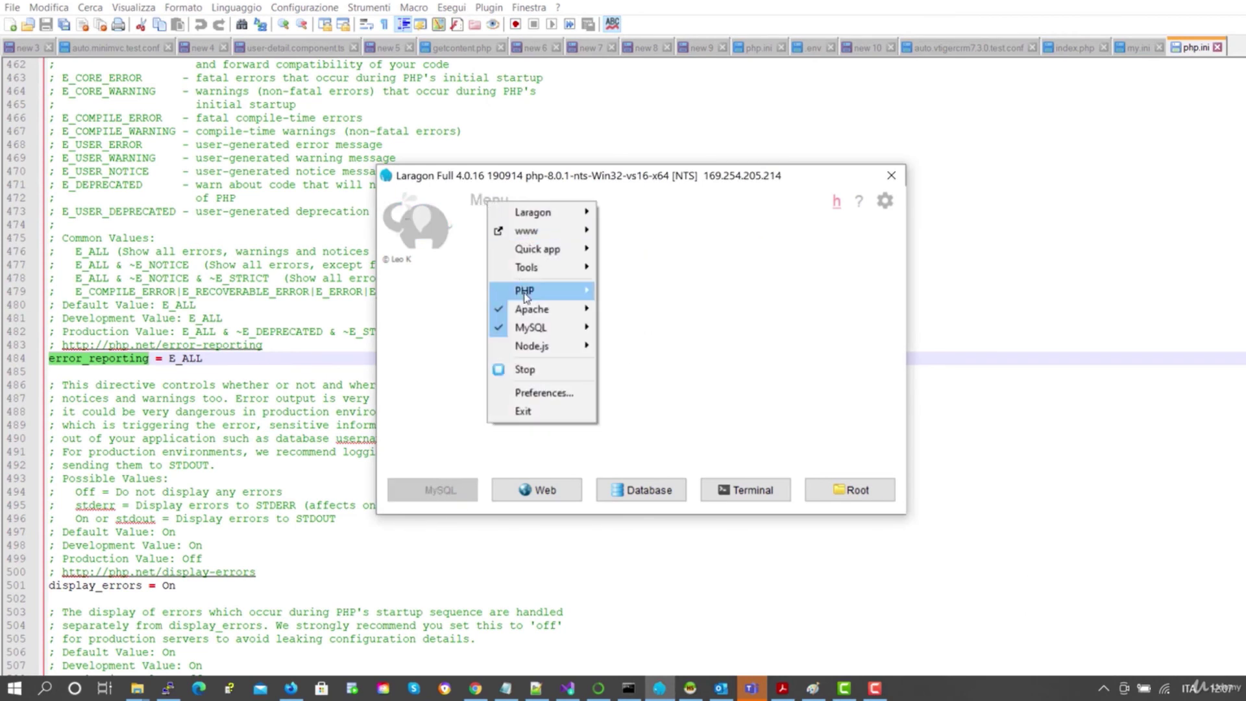
mouse_move(527, 310)
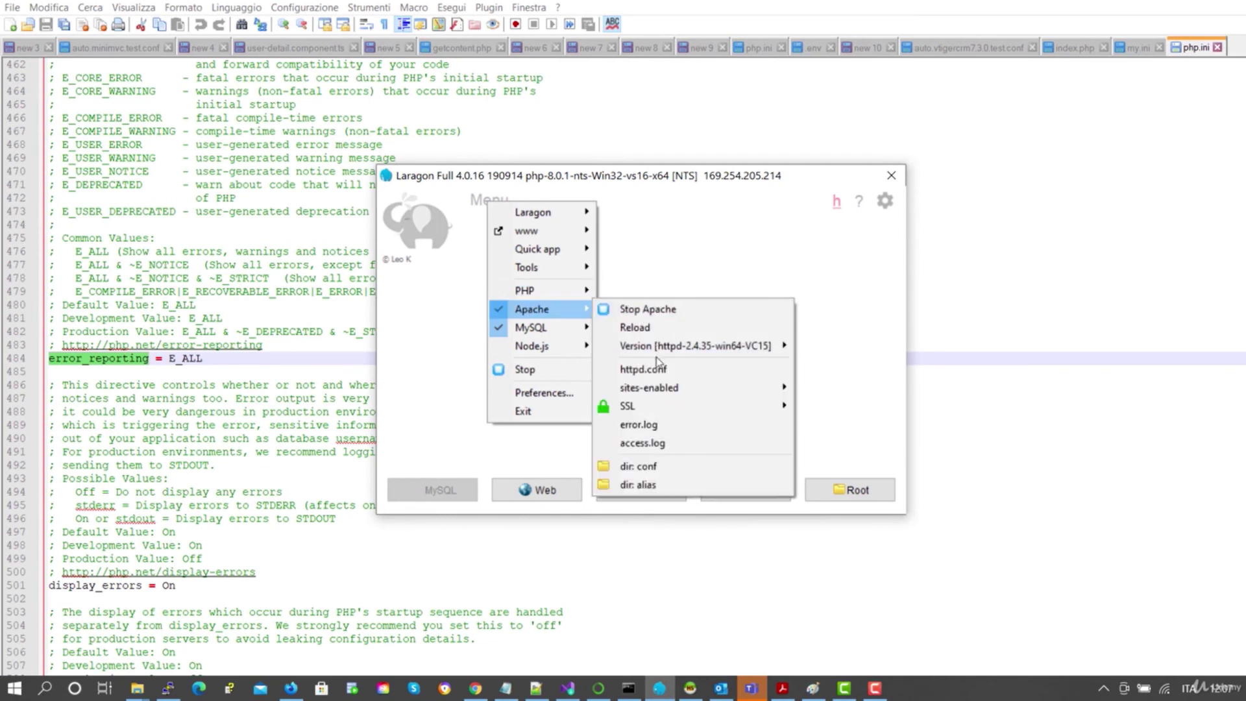
left_click(428, 336)
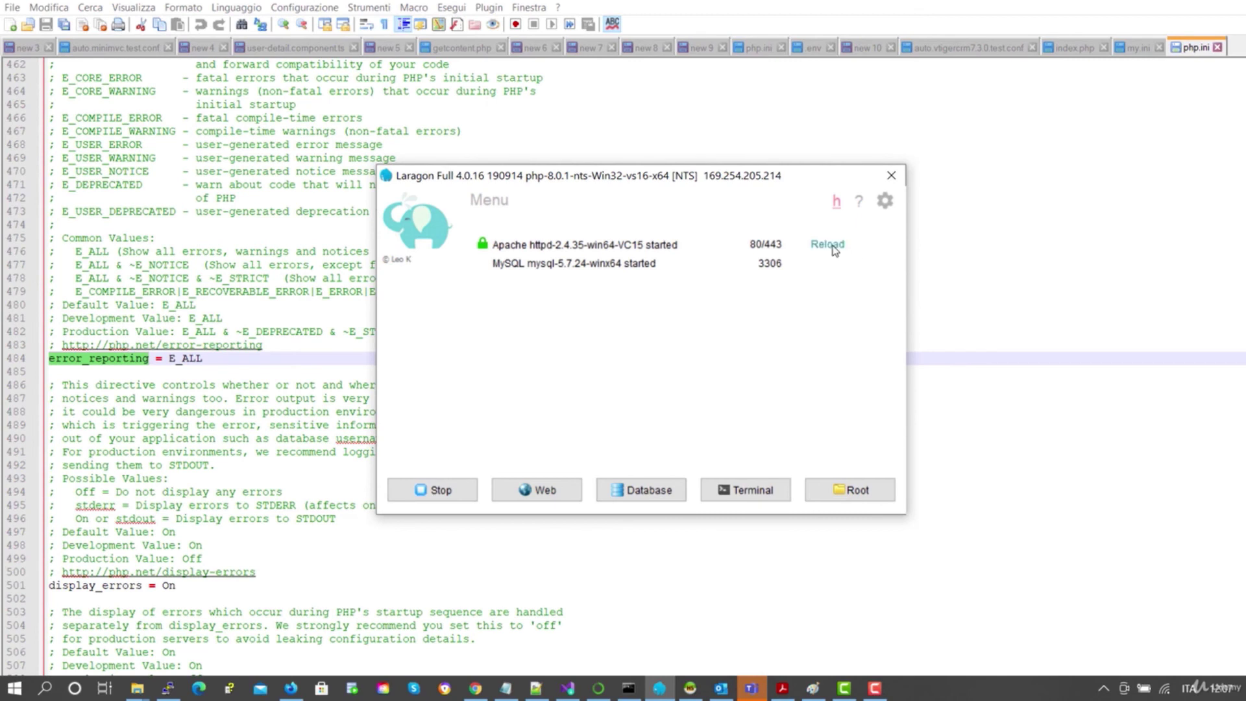
left_click(833, 247)
Open Laragon's terminal and check the active PHP version with php -v
left_click(738, 493)
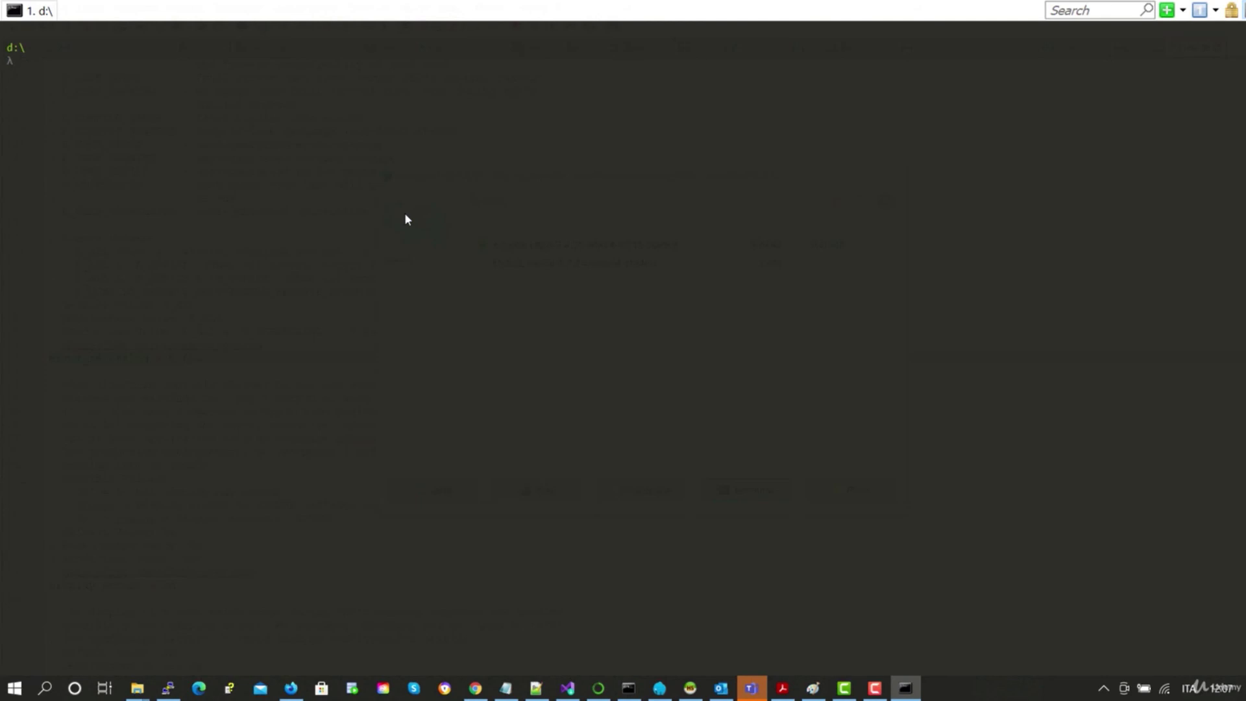
type("php -v")
key("Return")
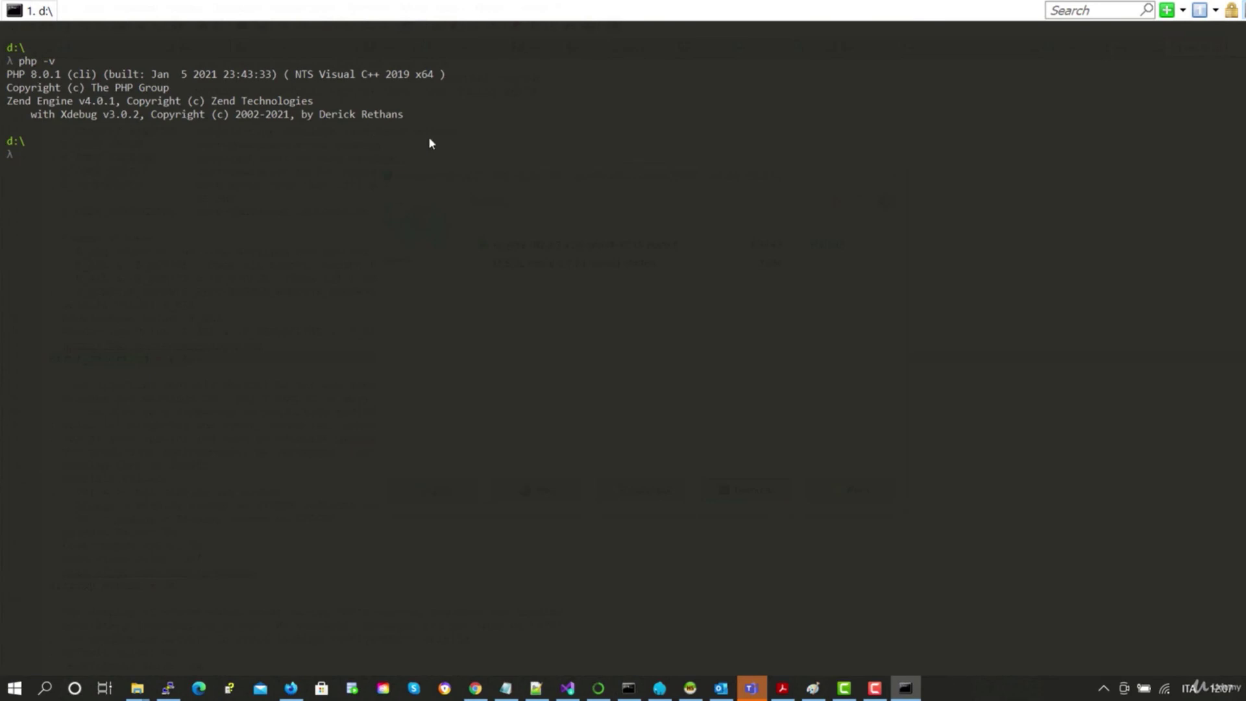
Switch Laragon's active PHP version to php-7.4.12-Win32-vc15-x64
left_click(1103, 688)
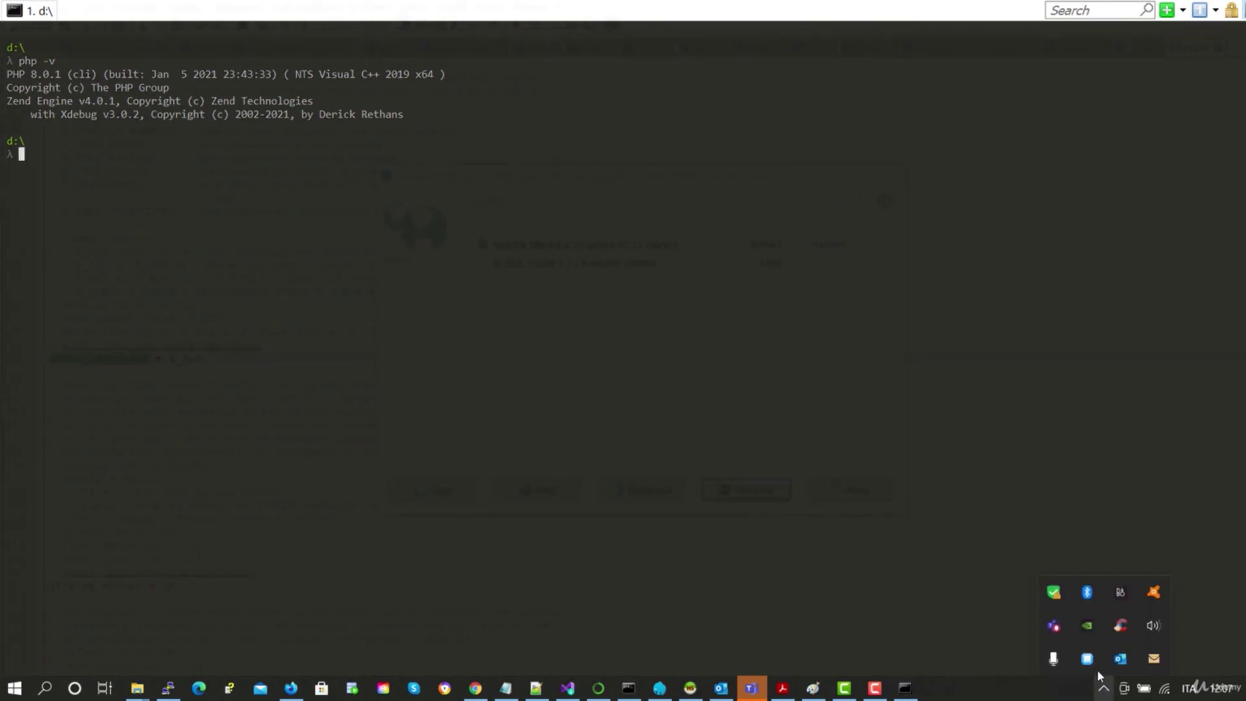
right_click(1092, 624)
mouse_move(1135, 527)
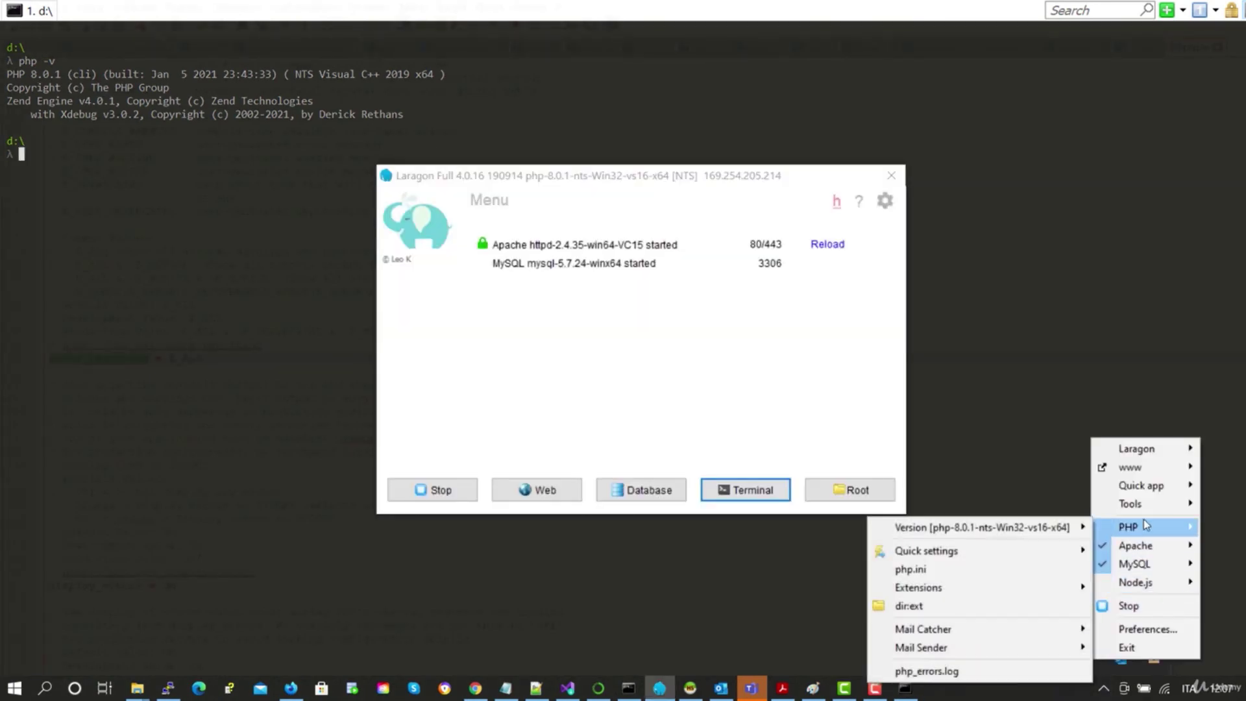
mouse_move(1072, 527)
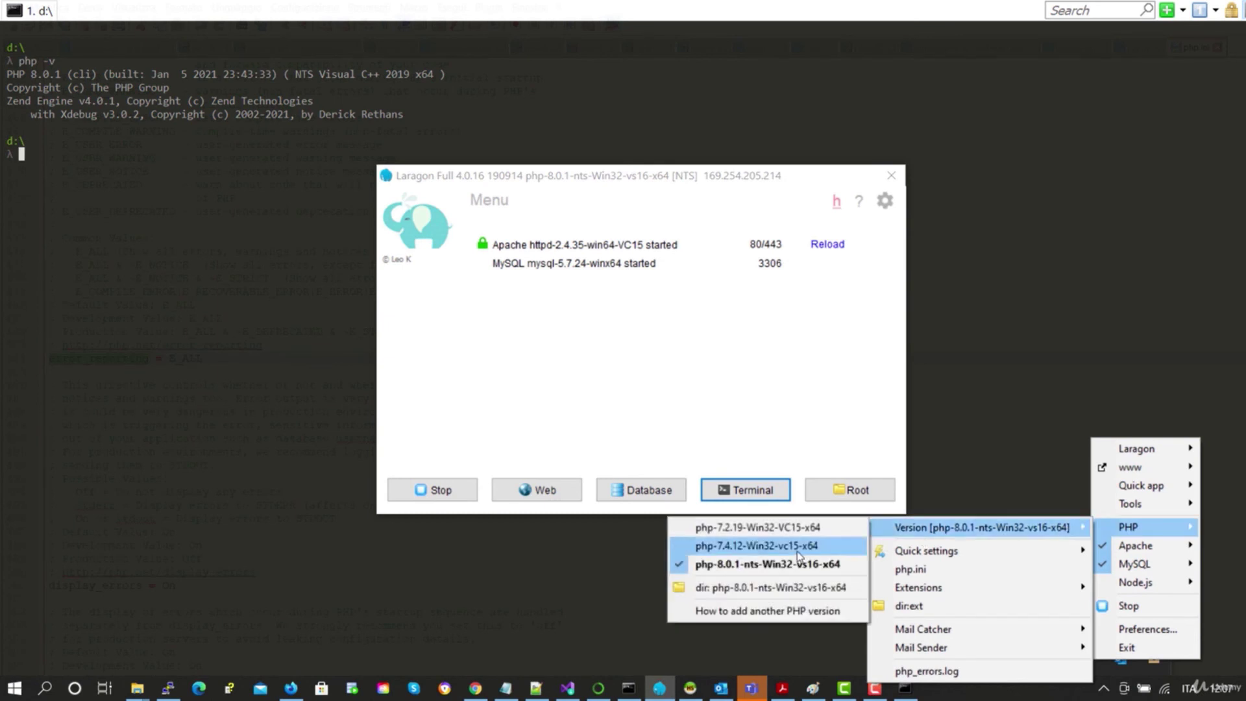
left_click(791, 546)
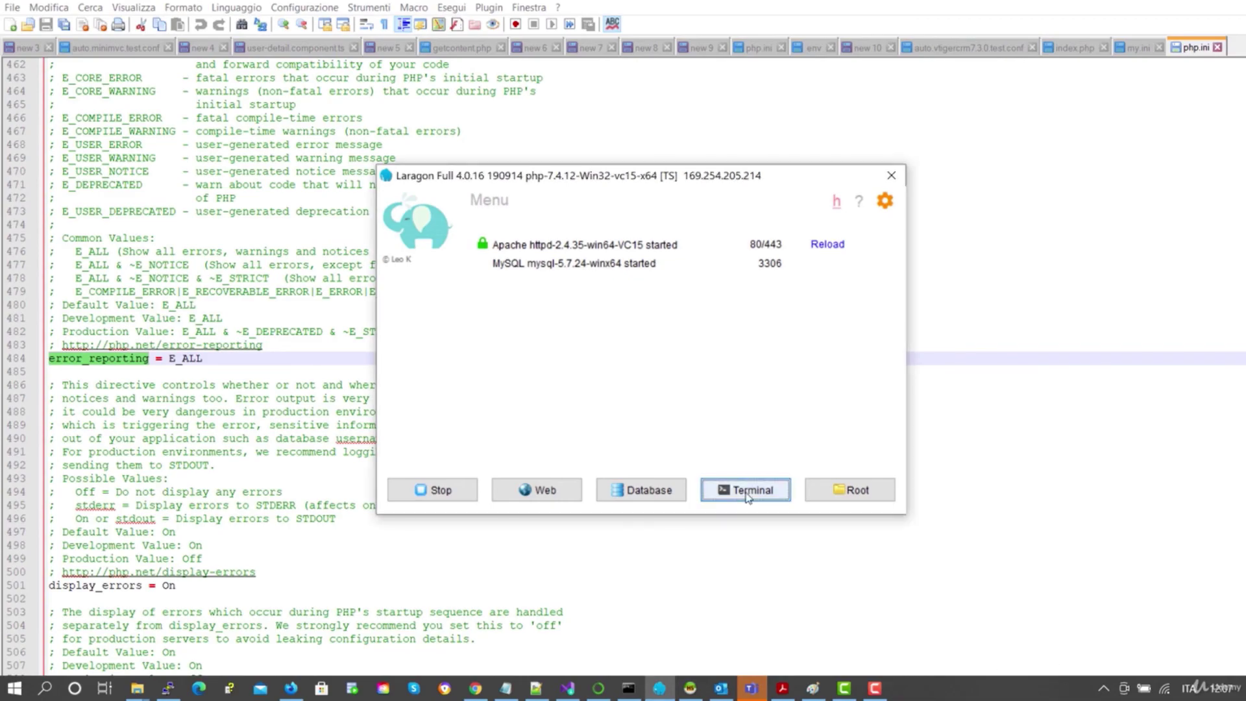
Open a new Laragon terminal and check the PHP version after the switch with php -v
left_click(747, 492)
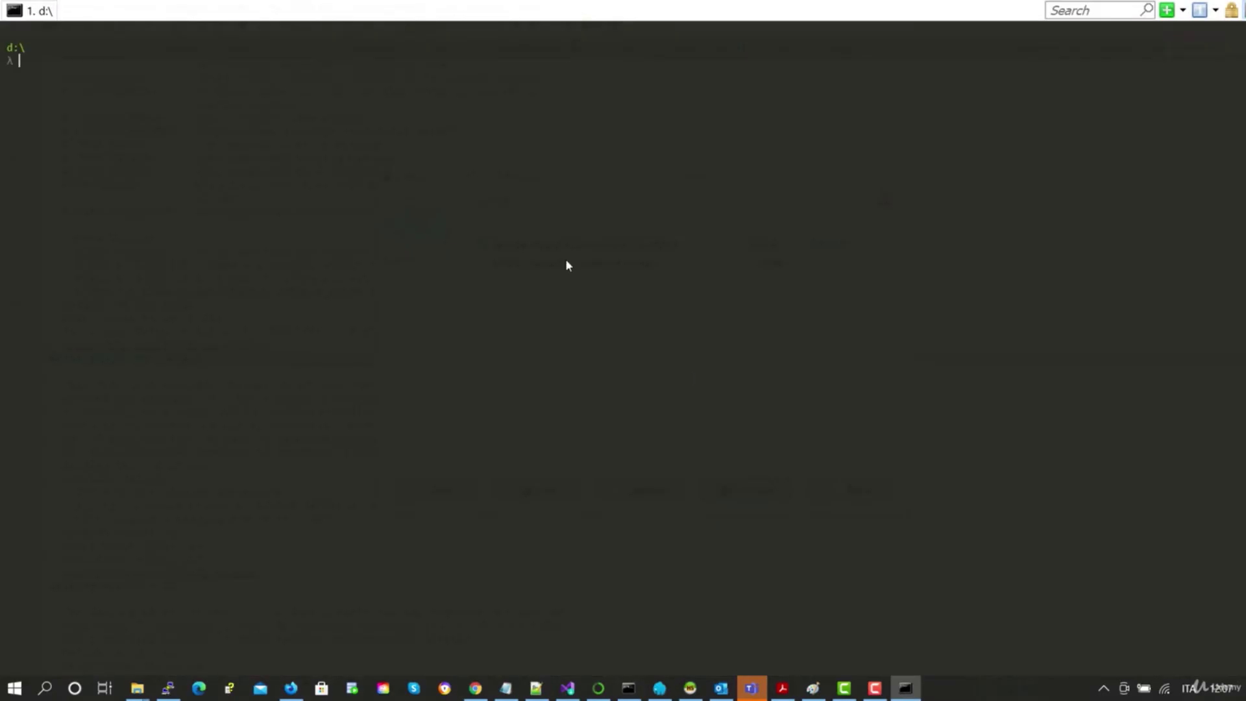
type("php -v")
key("Return")
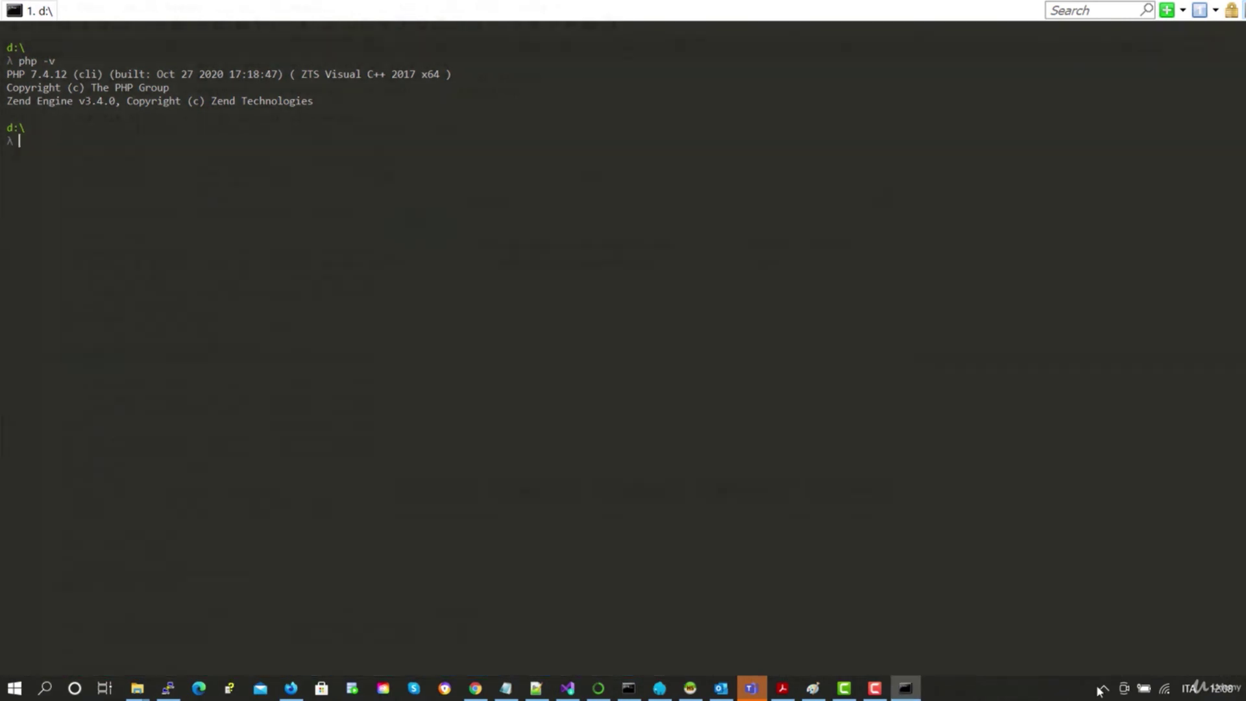
Set Laragon's active PHP version back to php-8.0.1-nts-Win32-vs16-x64
left_click(1103, 689)
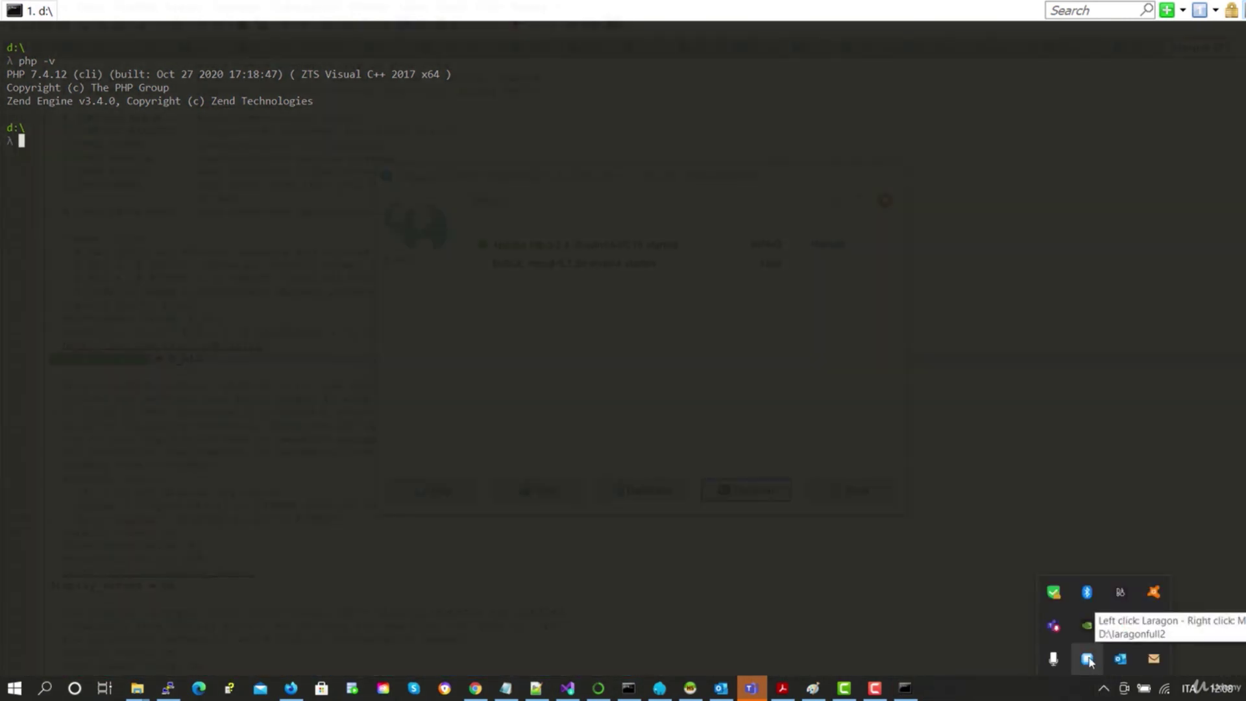
left_click(1091, 660)
right_click(1091, 661)
mouse_move(1170, 531)
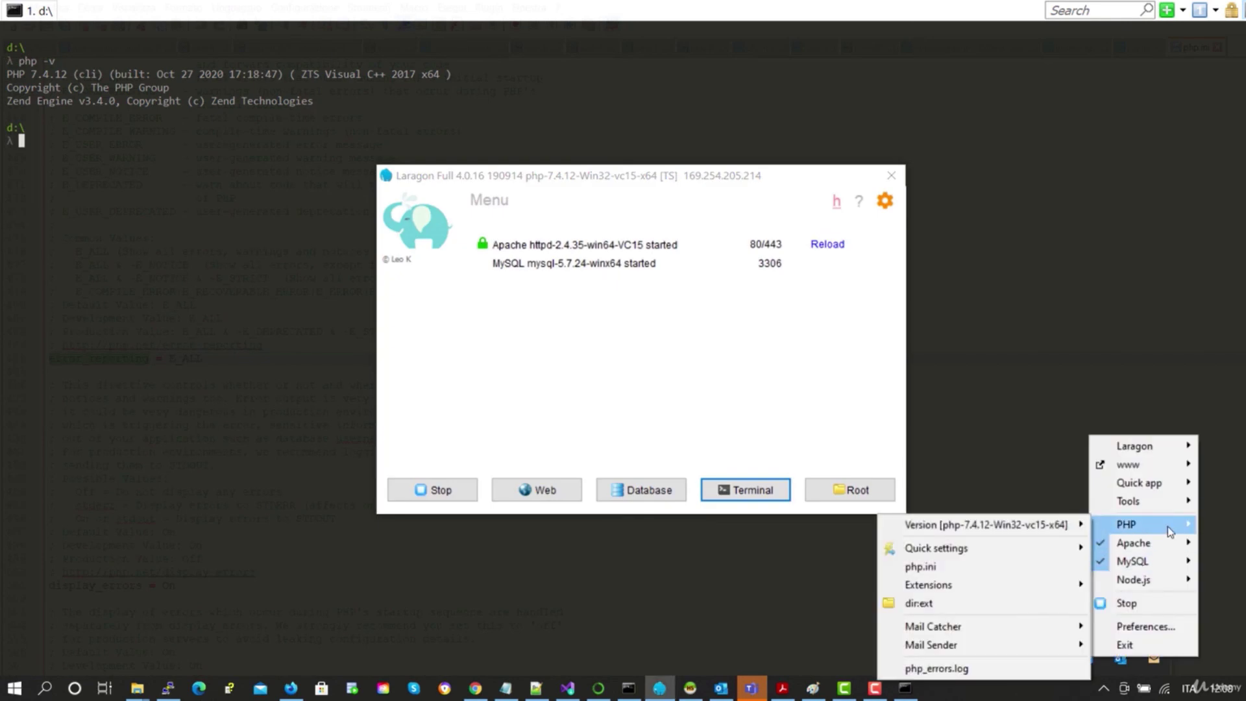
mouse_move(1068, 529)
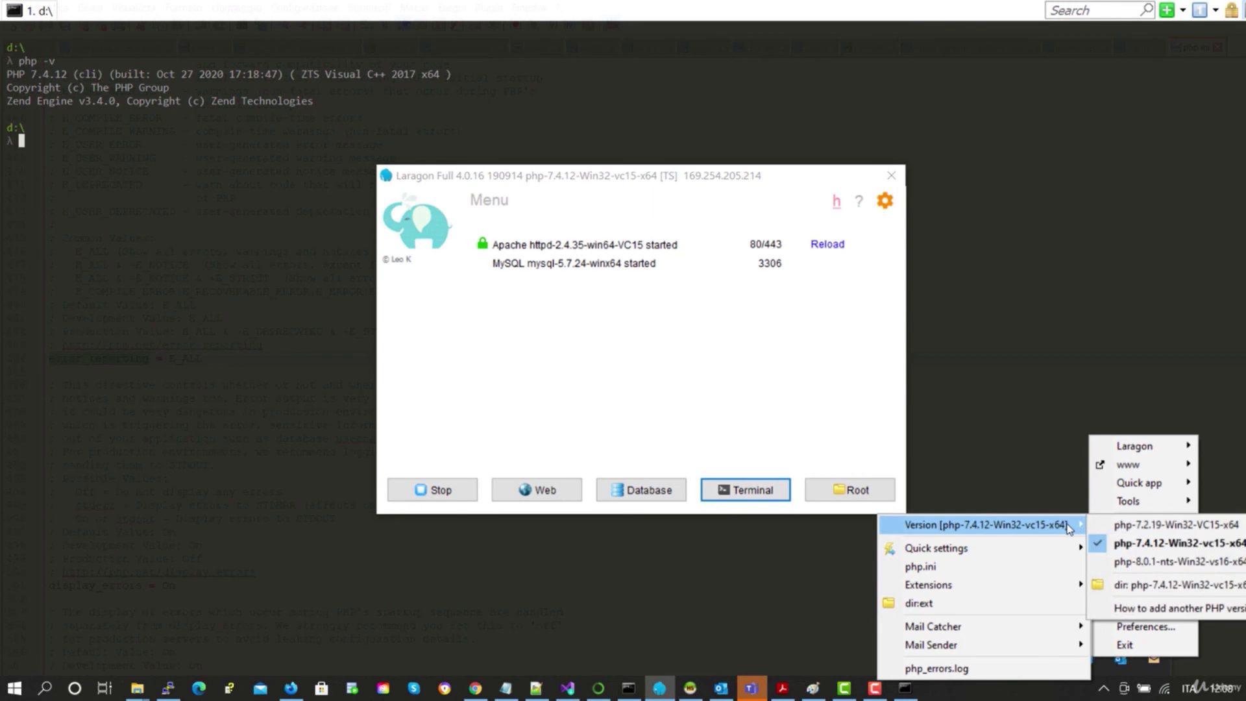
left_click(1149, 562)
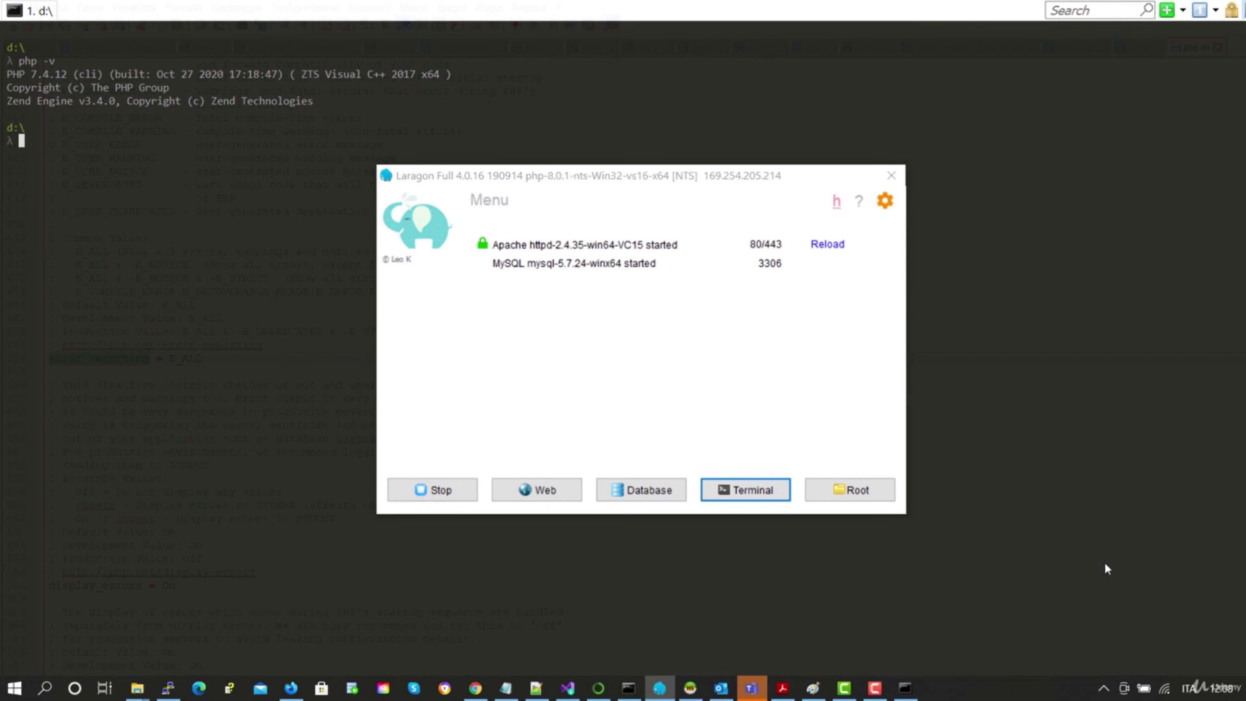
Rerun php -v in the terminal session that is already open
left_click(218, 323)
key("Up")
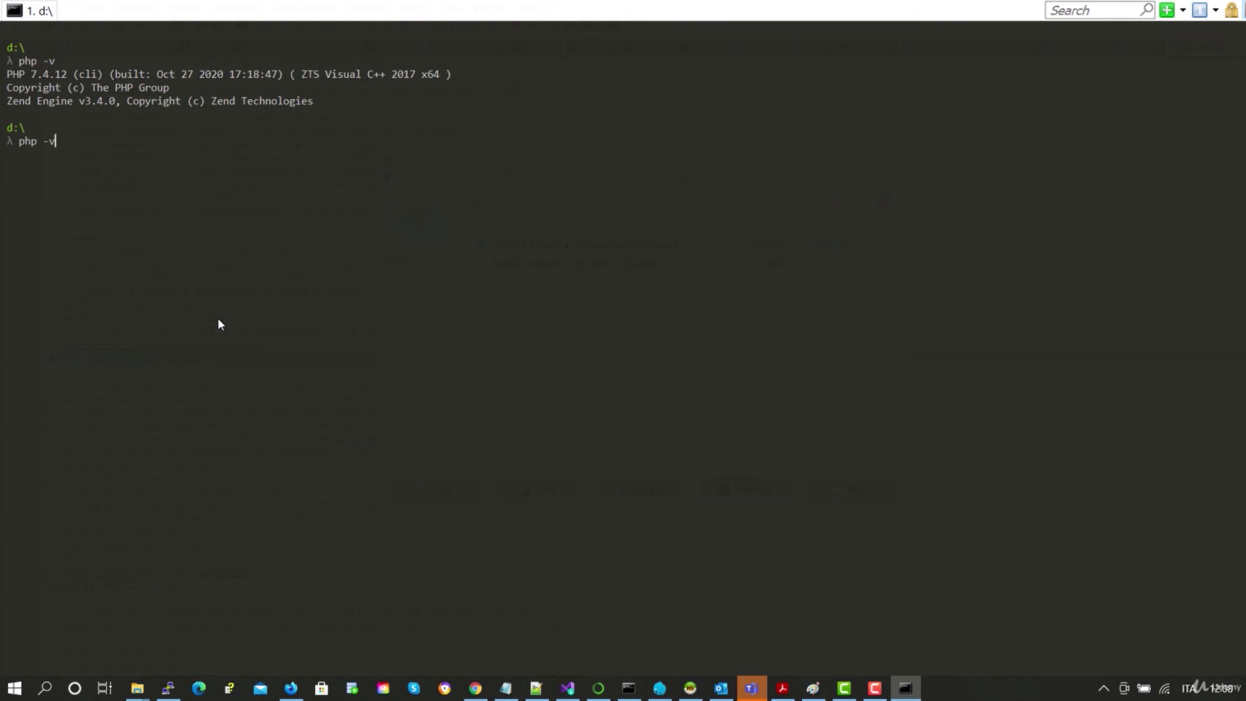
key("Return")
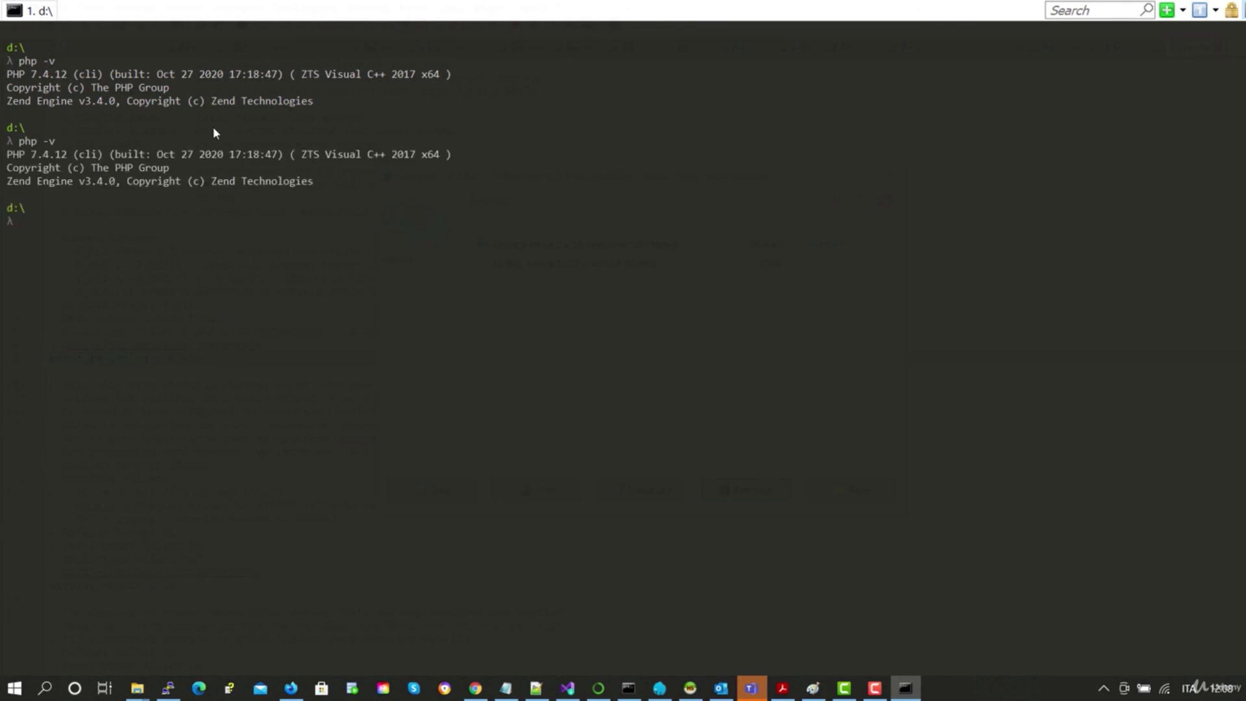
Leave the old terminal session, start a fresh one from Laragon and run php -v in it
right_click(161, 6)
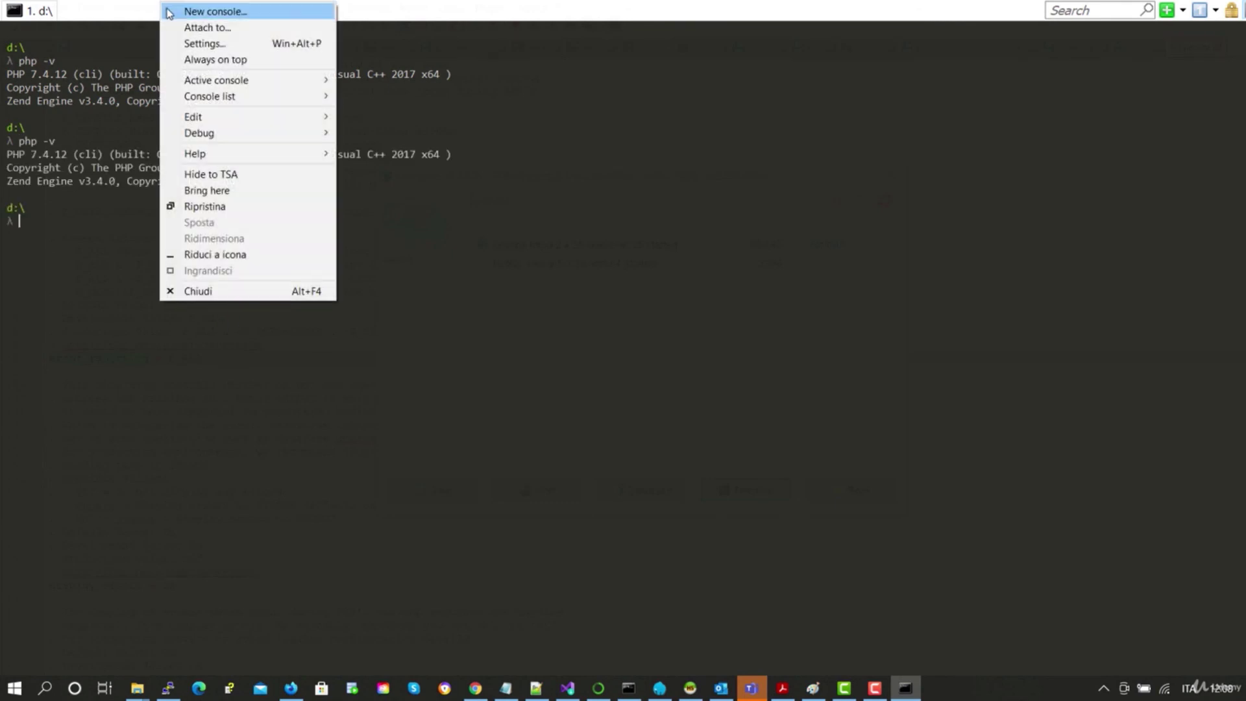
left_click(168, 13)
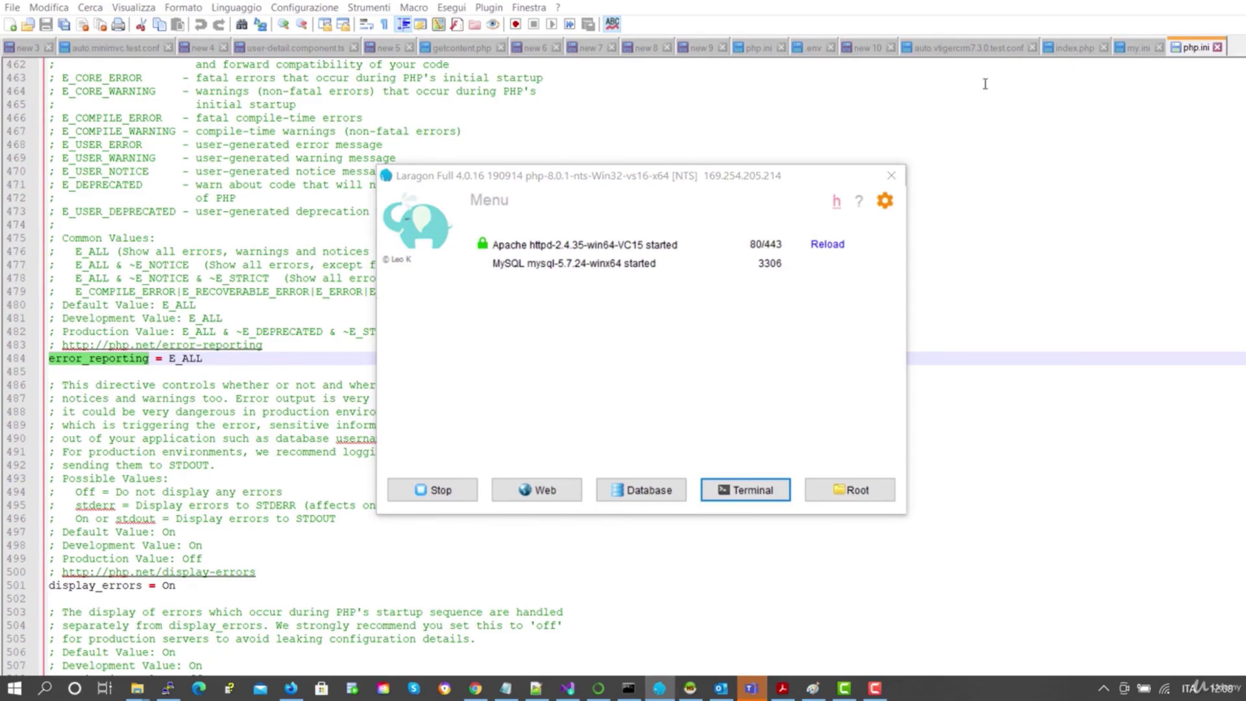
left_click(759, 491)
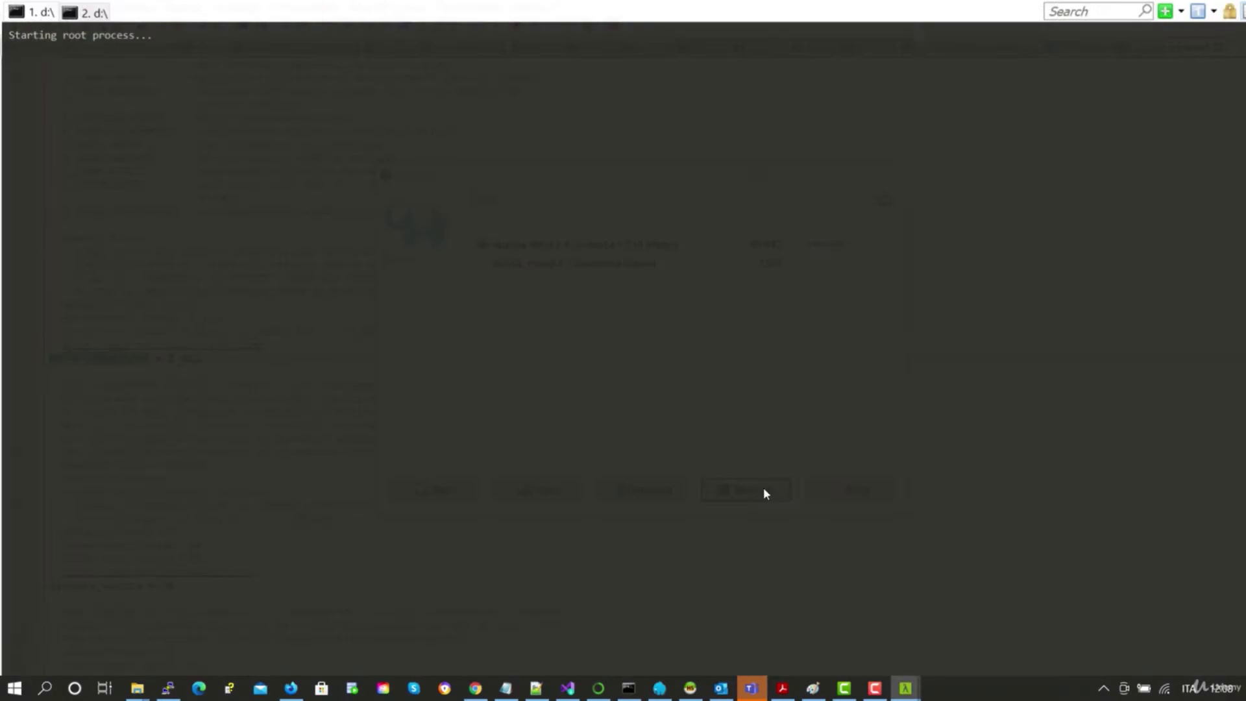
type("php -v")
key("Return")
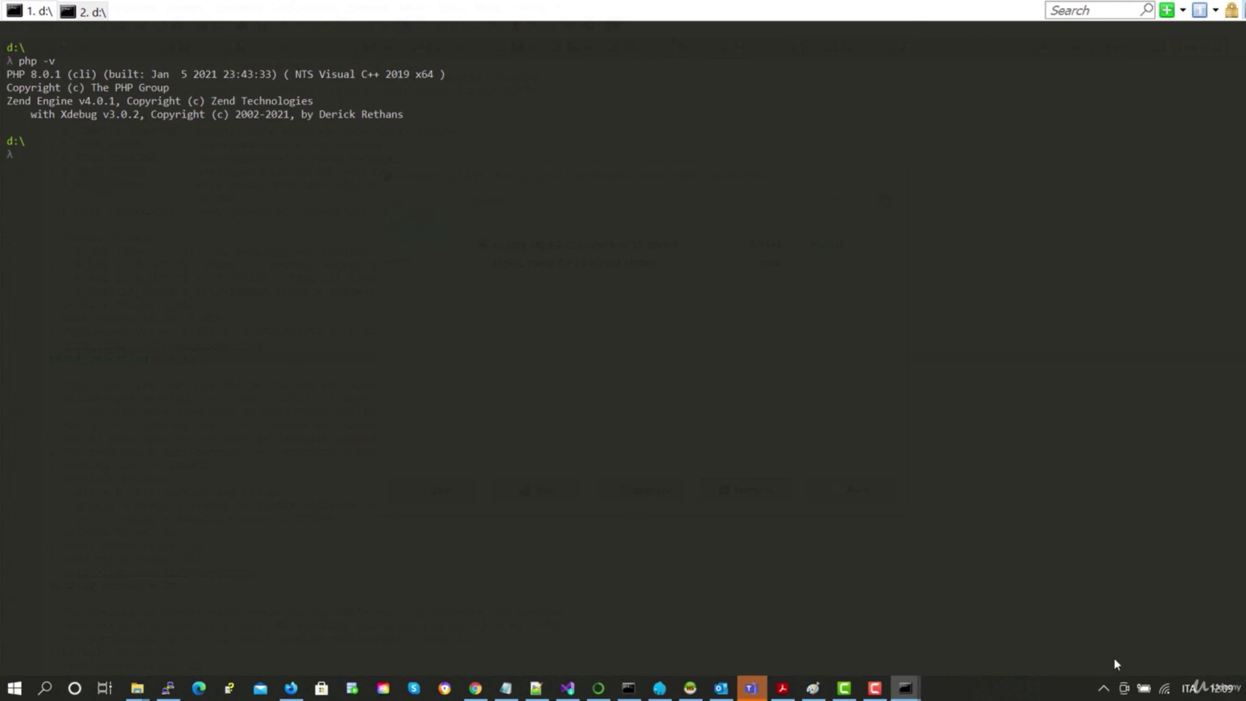
Bring up Laragon, explore the phpmyadmin project folder under www, and close the folder window
left_click(1103, 688)
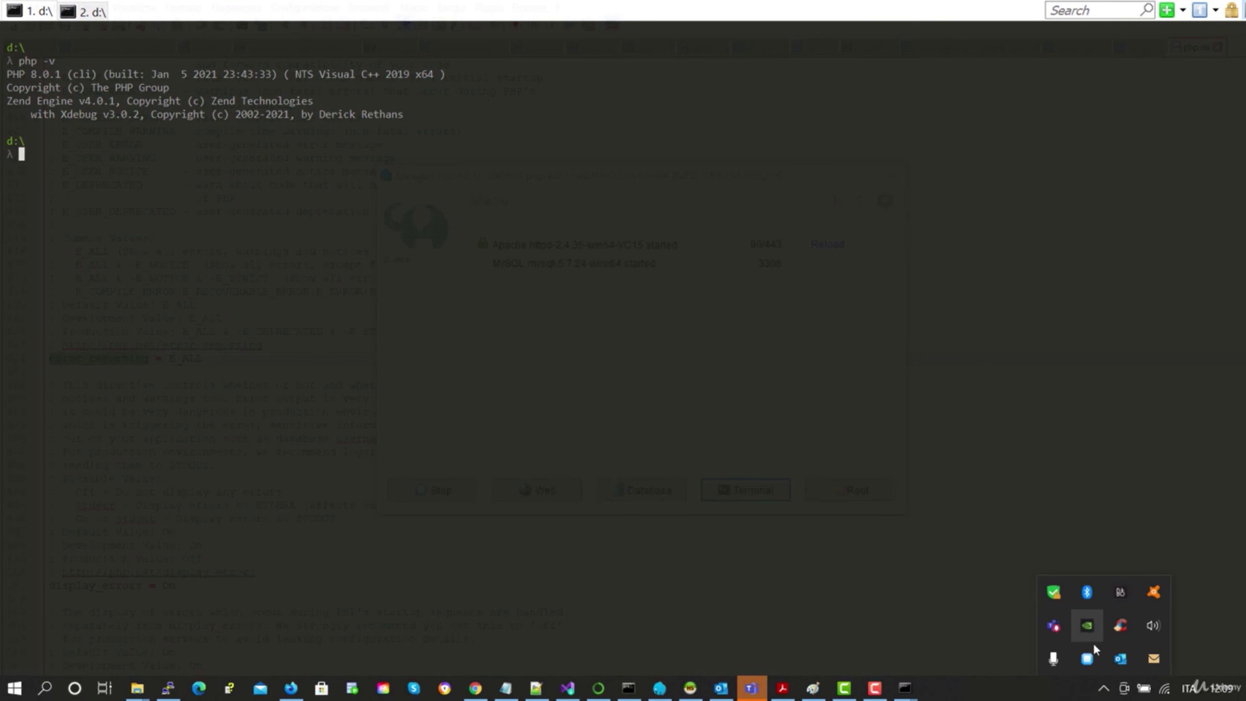
left_click(553, 414)
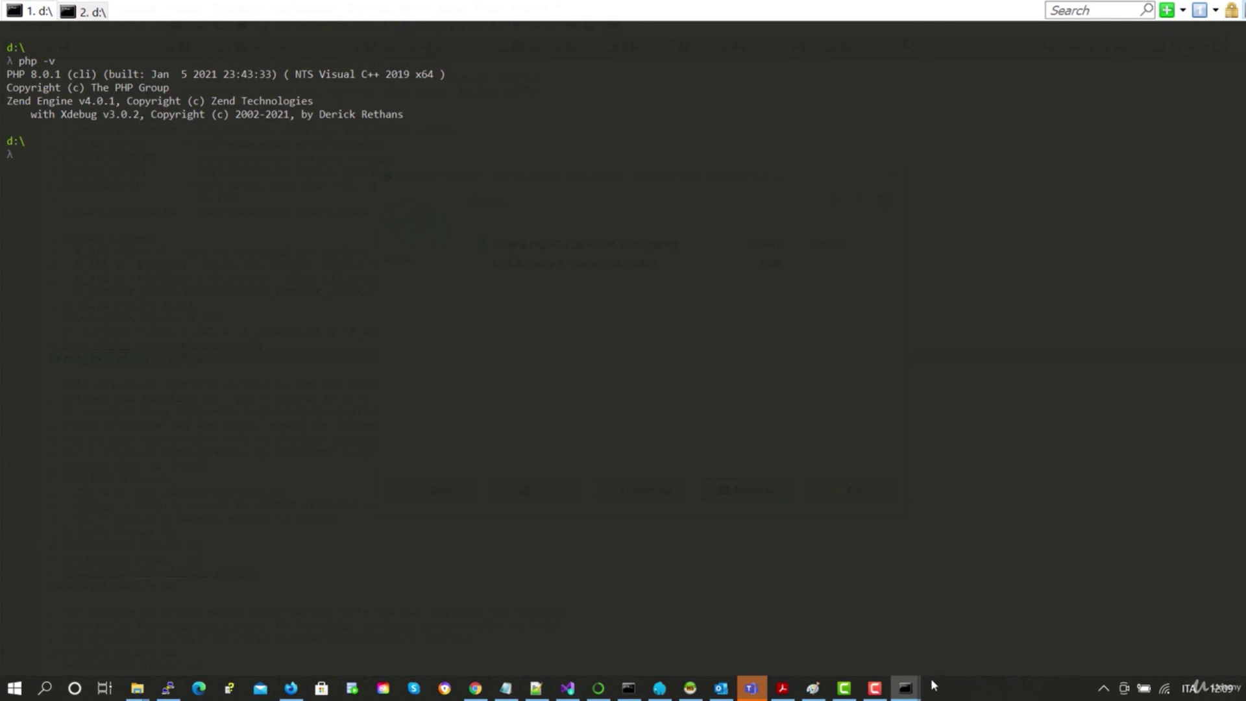
left_click(1101, 688)
left_click(1103, 689)
left_click(1103, 689)
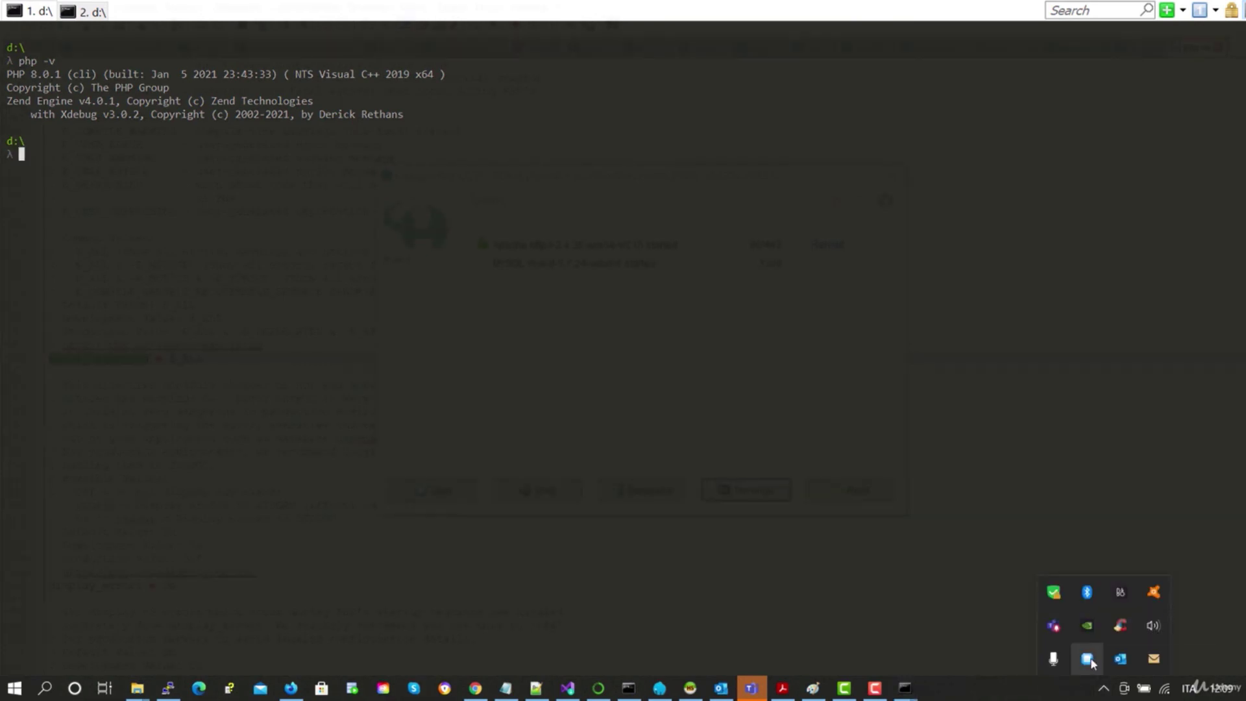
right_click(1087, 659)
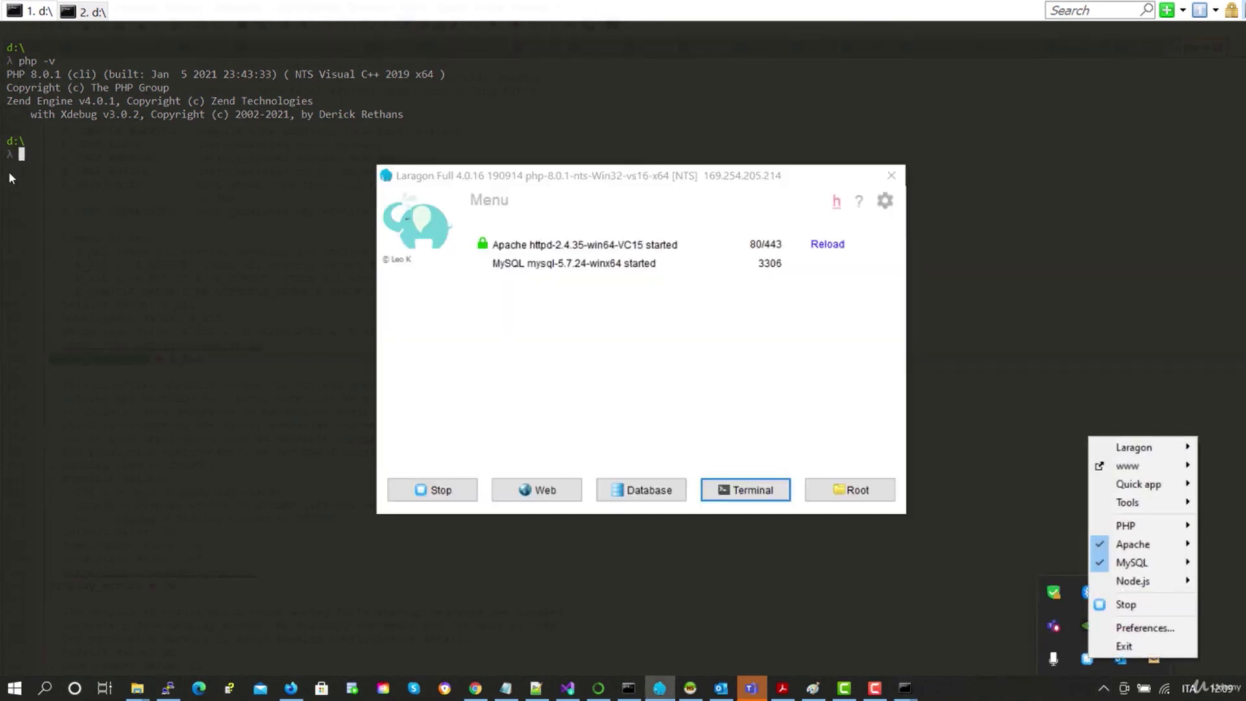
left_click(495, 199)
mouse_move(536, 227)
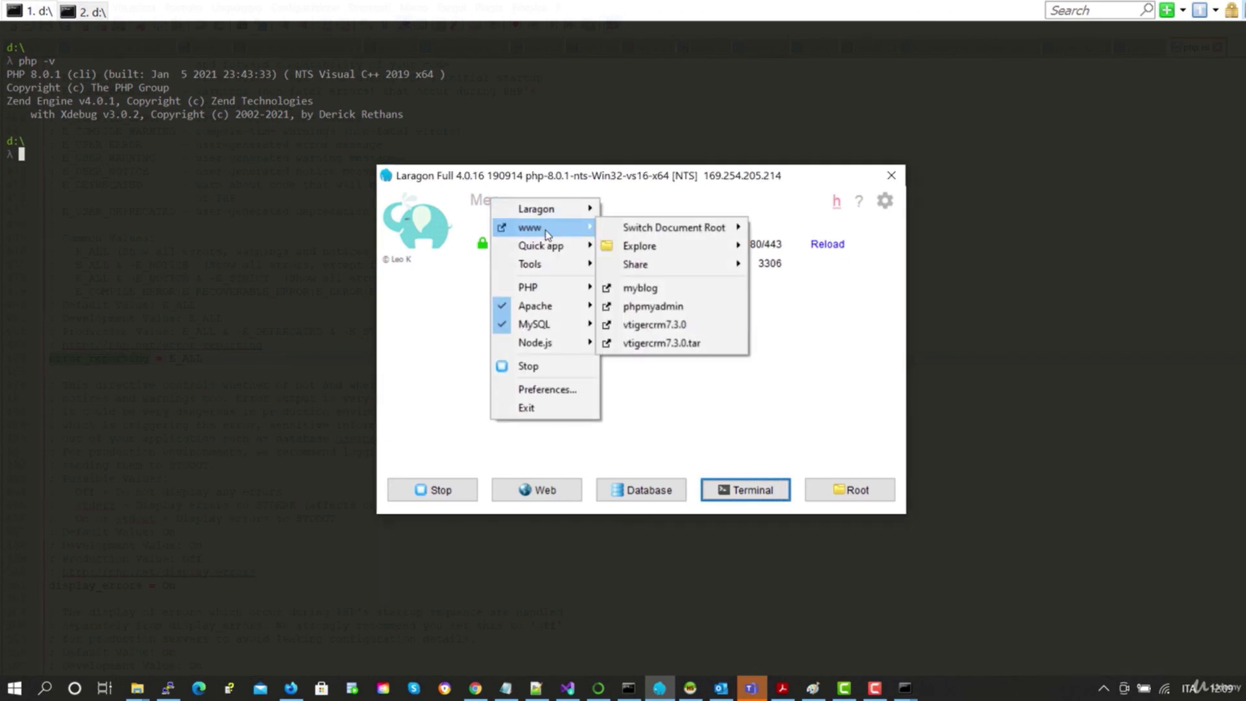
mouse_move(648, 235)
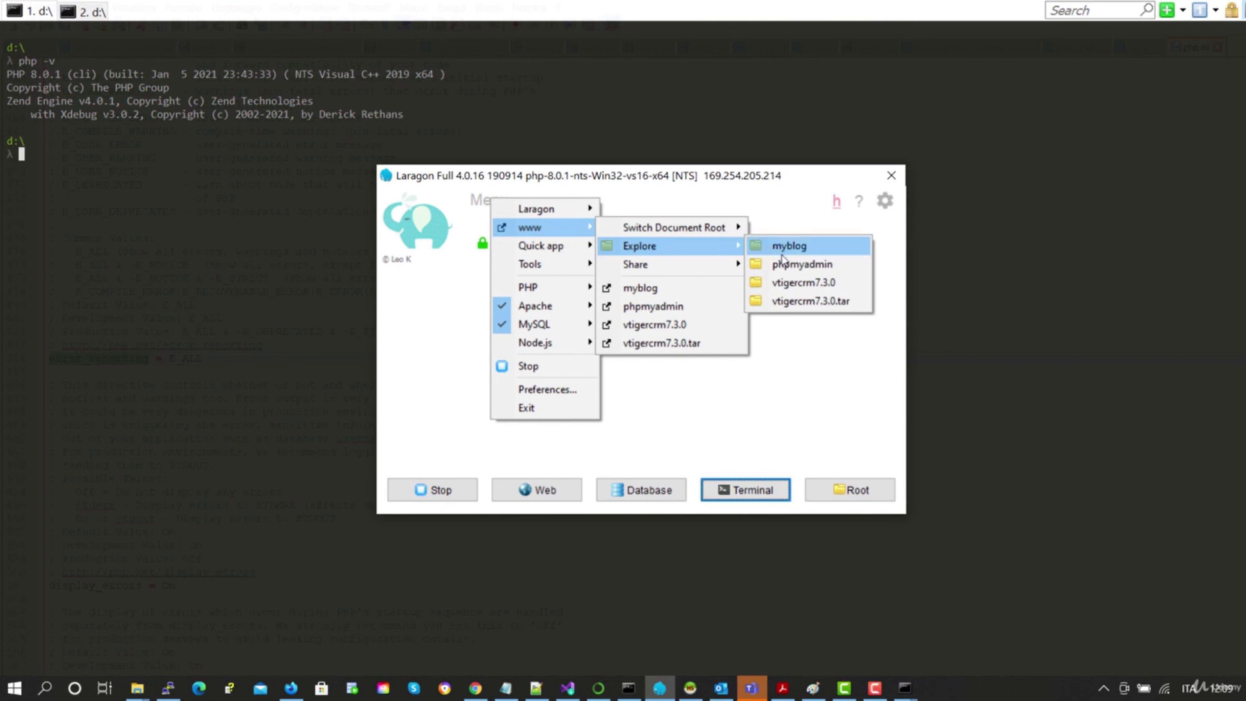
left_click(788, 264)
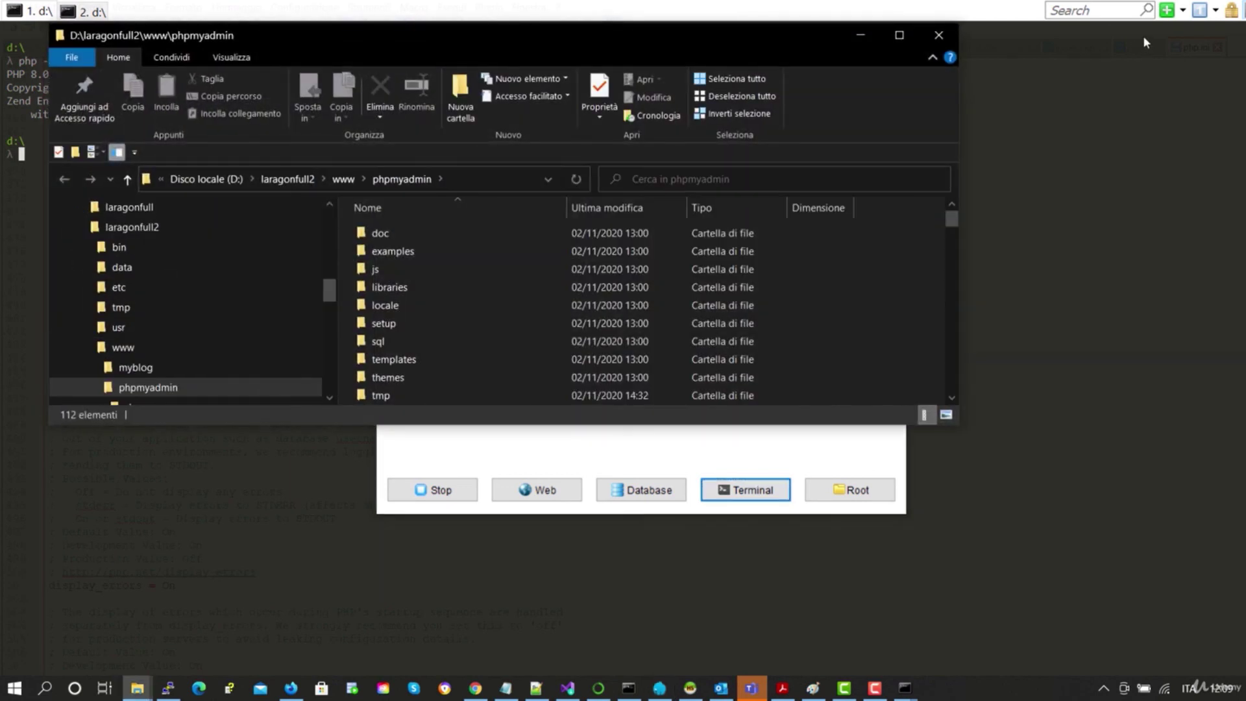
left_click(939, 37)
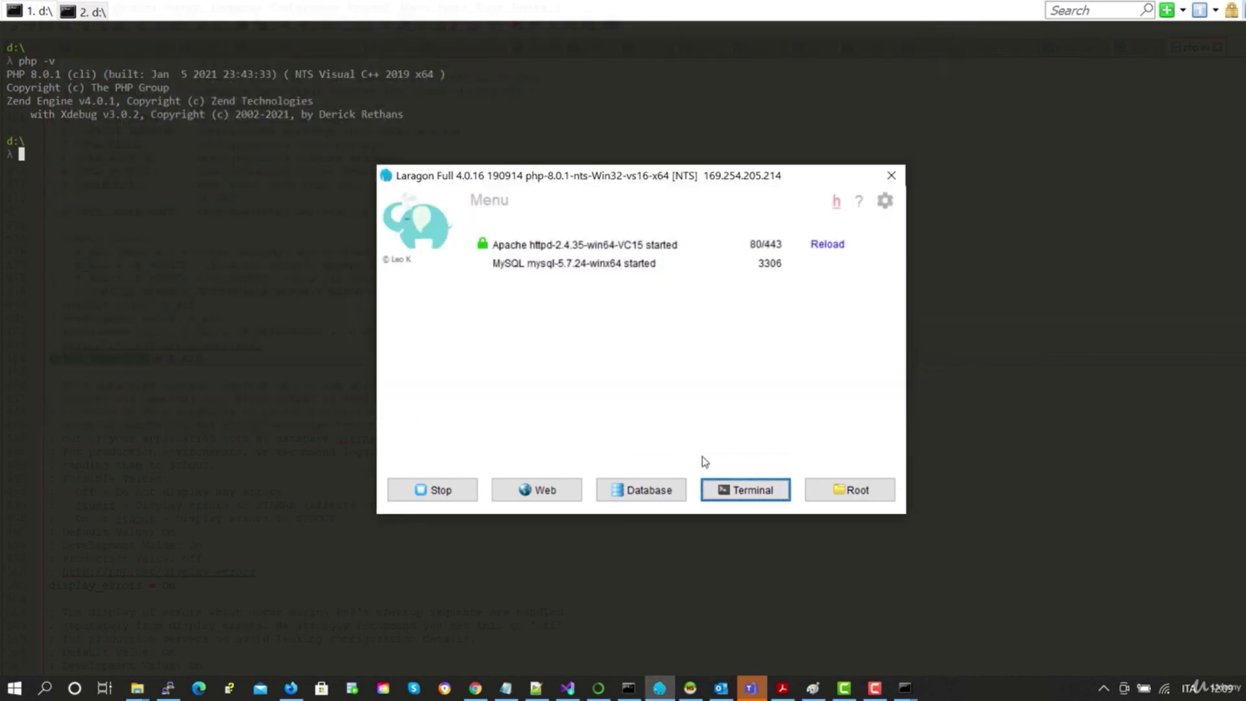
Launch the myblog site in the browser from Laragon's www project list
left_click(487, 203)
mouse_move(498, 225)
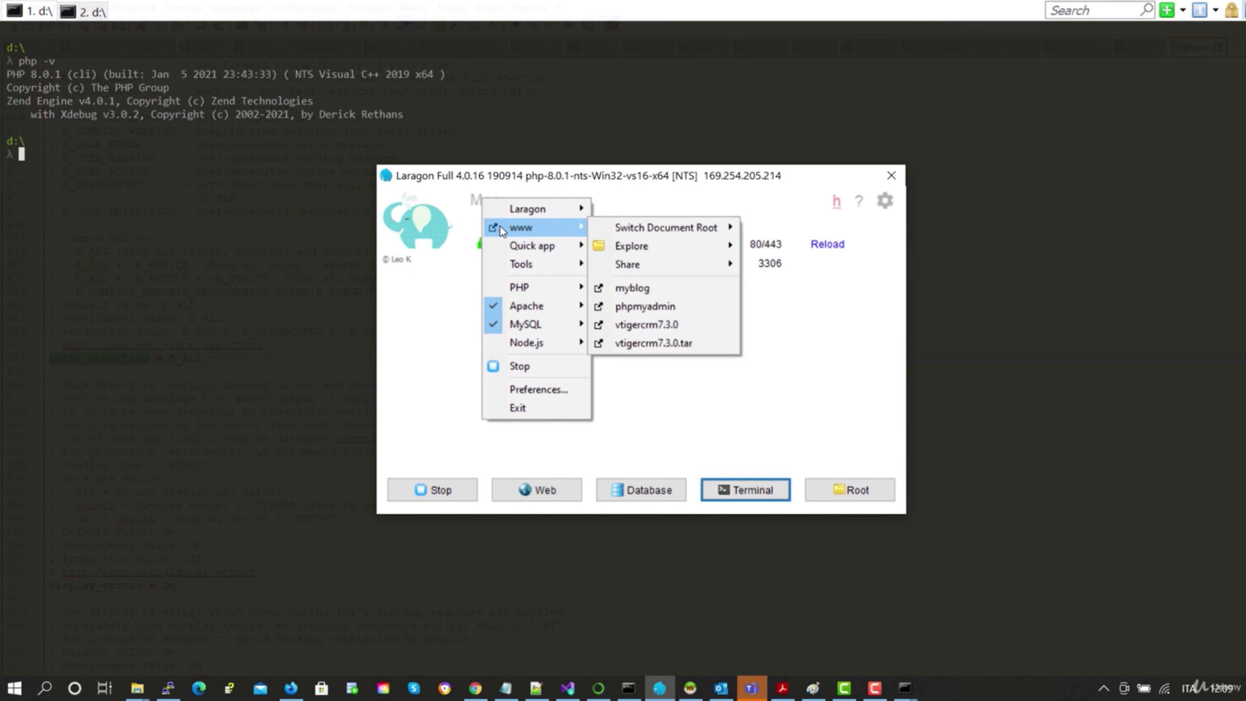
left_click(655, 291)
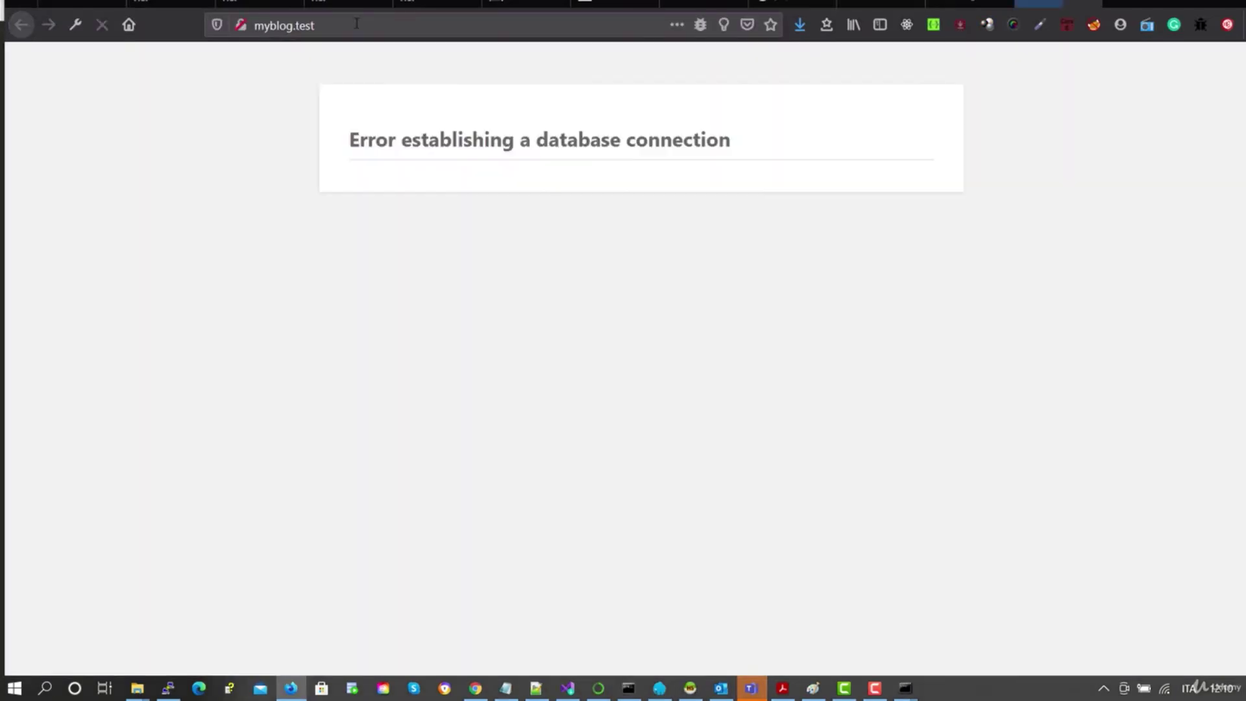
Load localhost in the browser and follow the PHP info link on the Laragon page
left_click(357, 23)
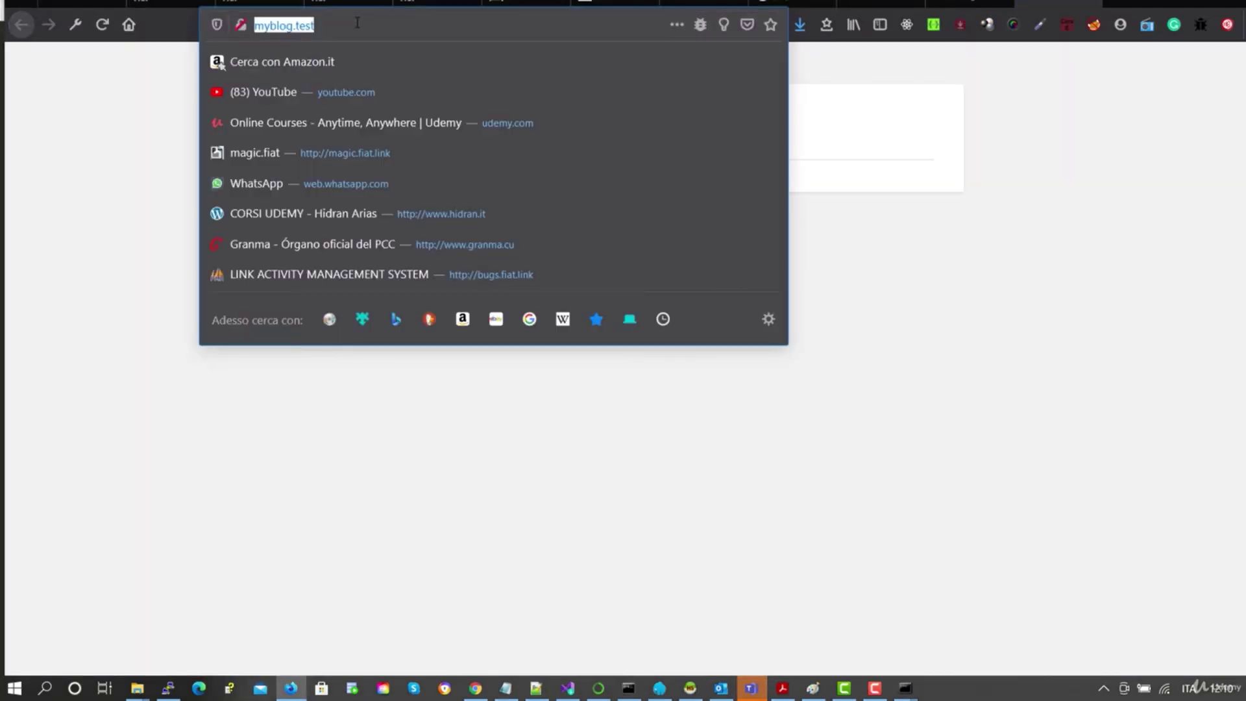
type("lo")
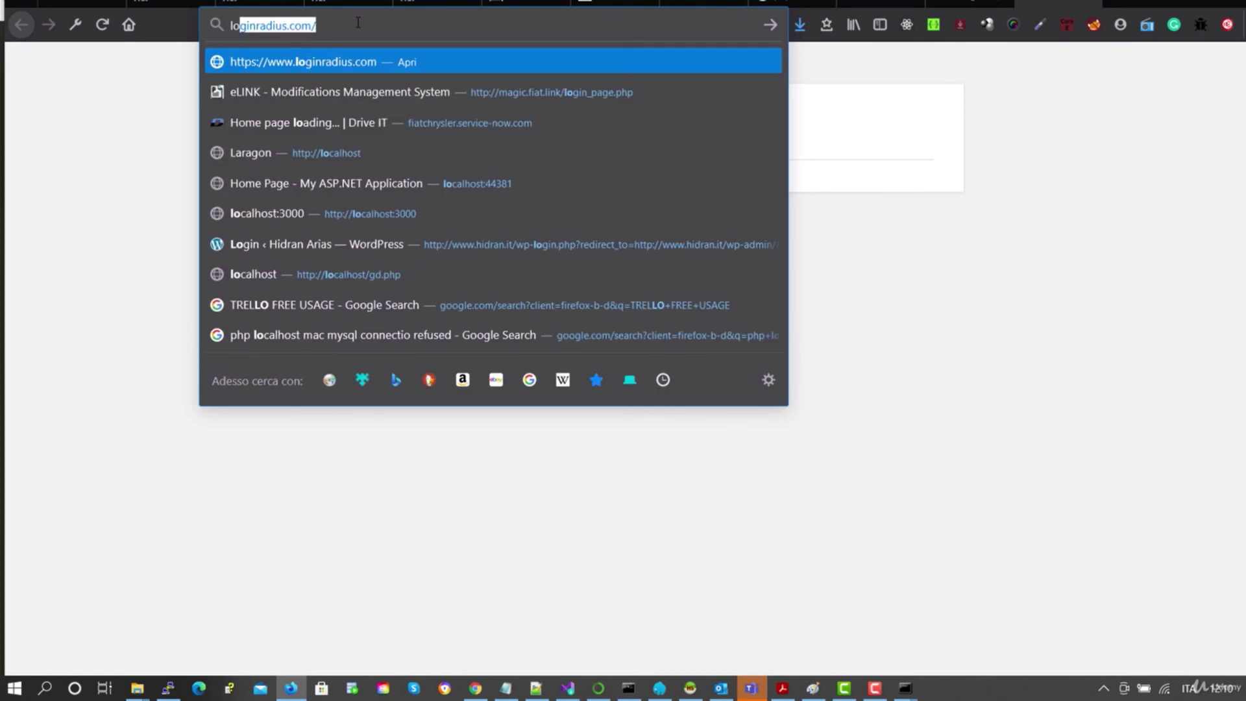
type("calhost")
key("Return")
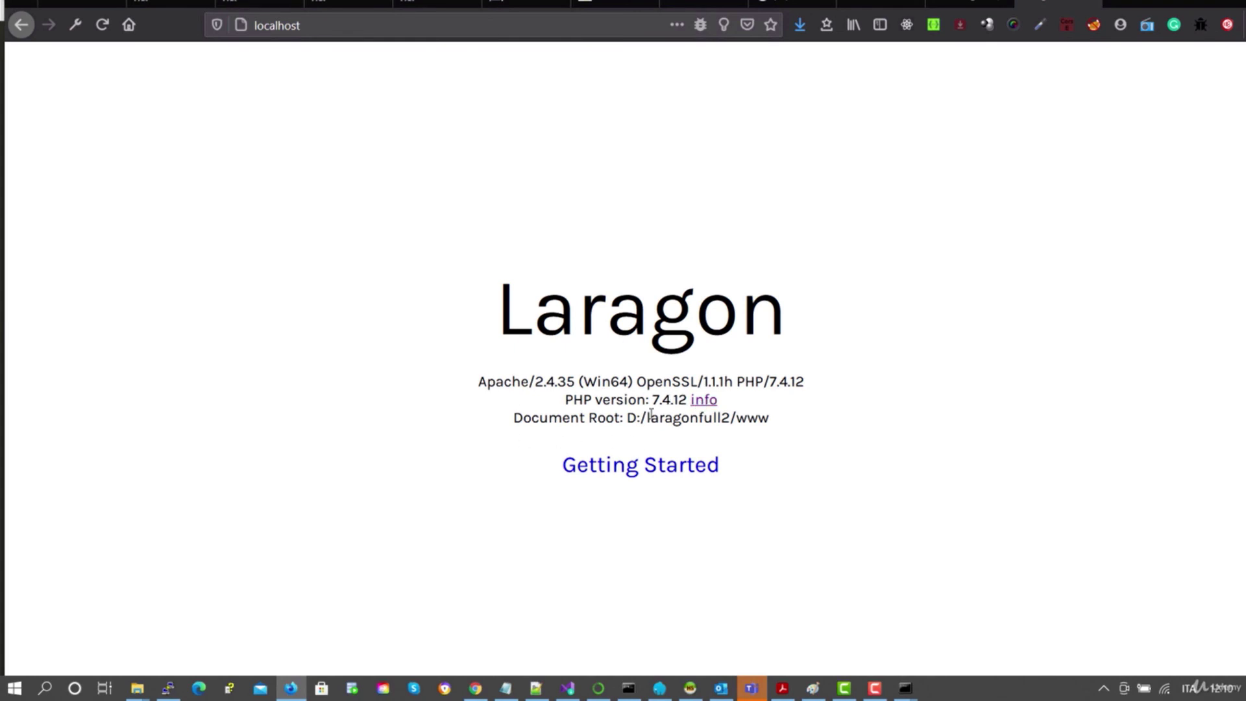
left_click(701, 402)
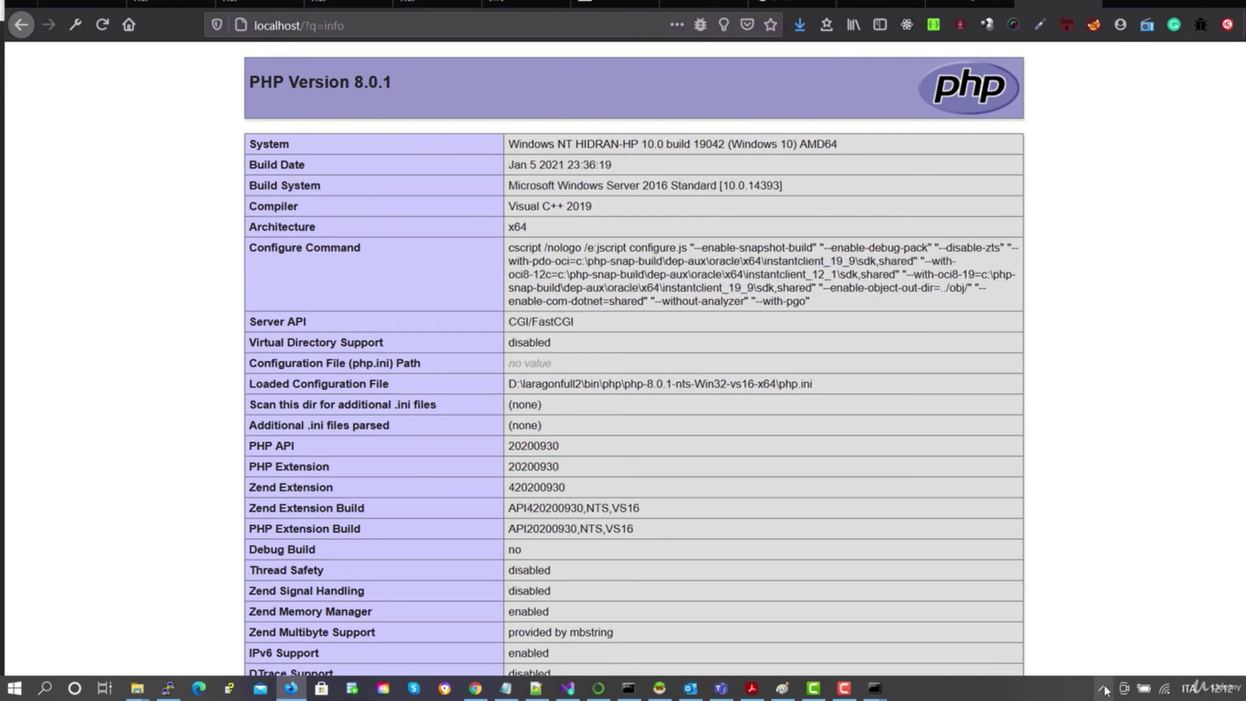
Reload the PHP info page at localhost/?q=info to recheck the active PHP version
left_click(1103, 687)
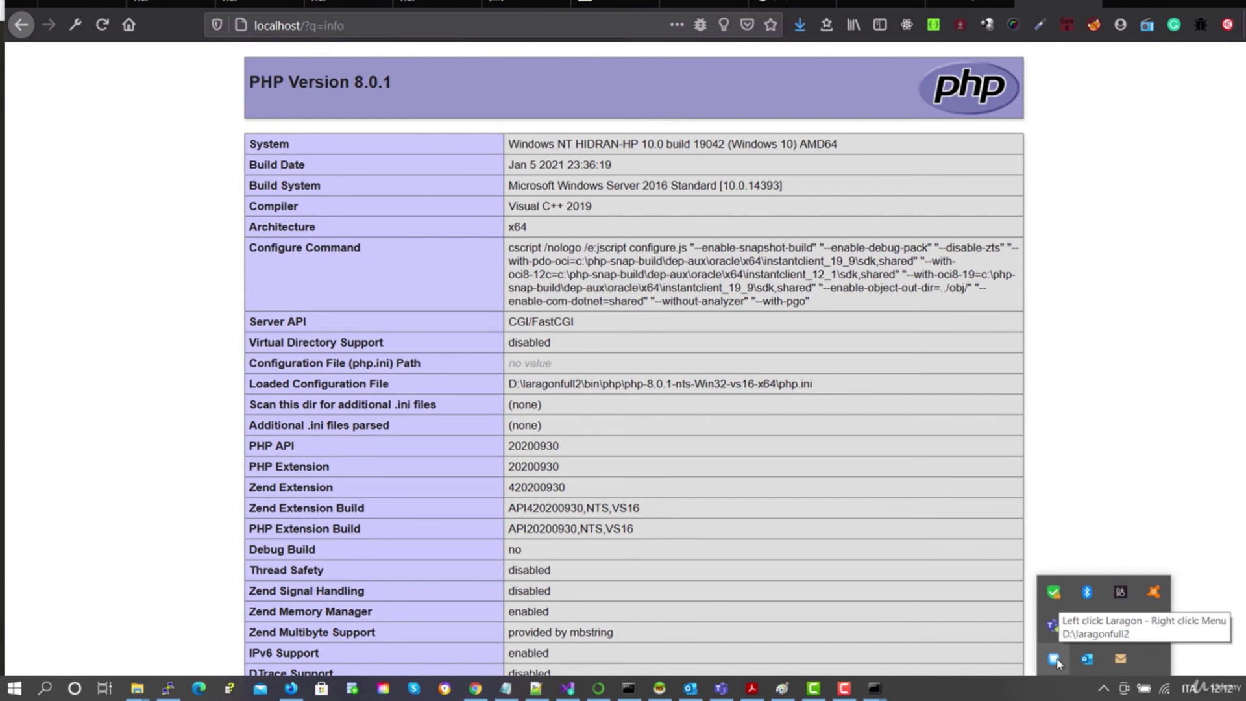
left_click(102, 26)
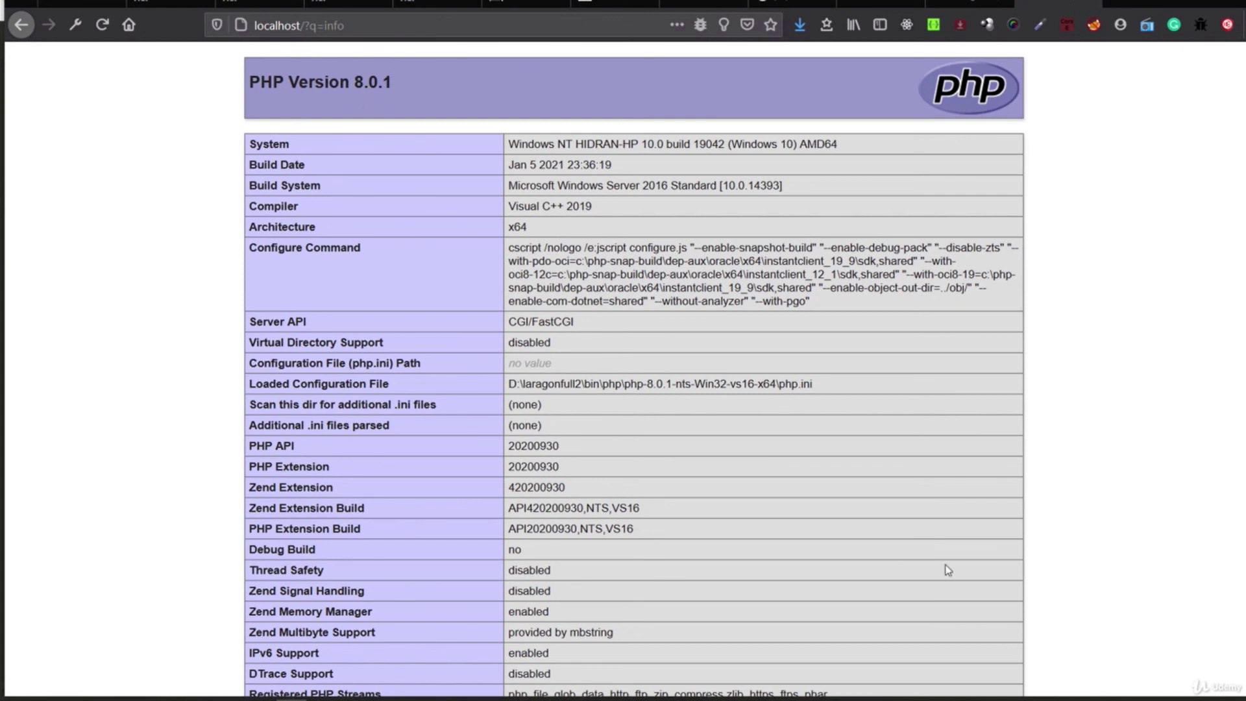
mouse_move(1157, 693)
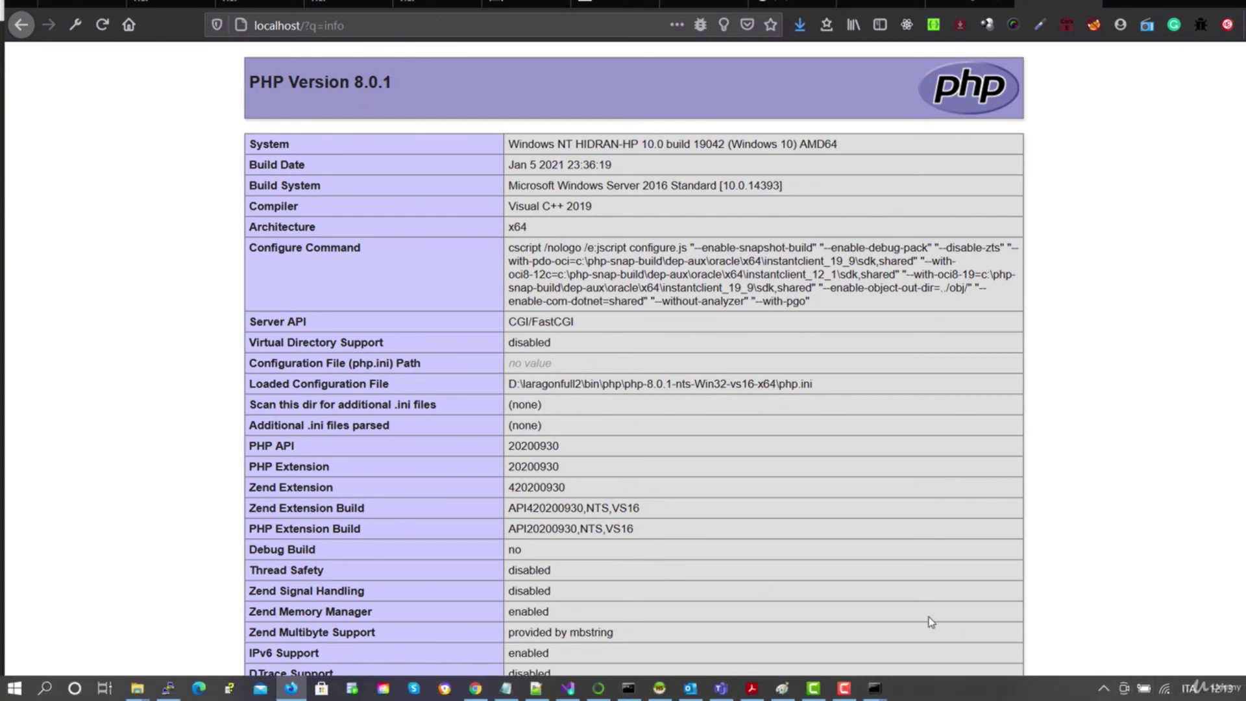